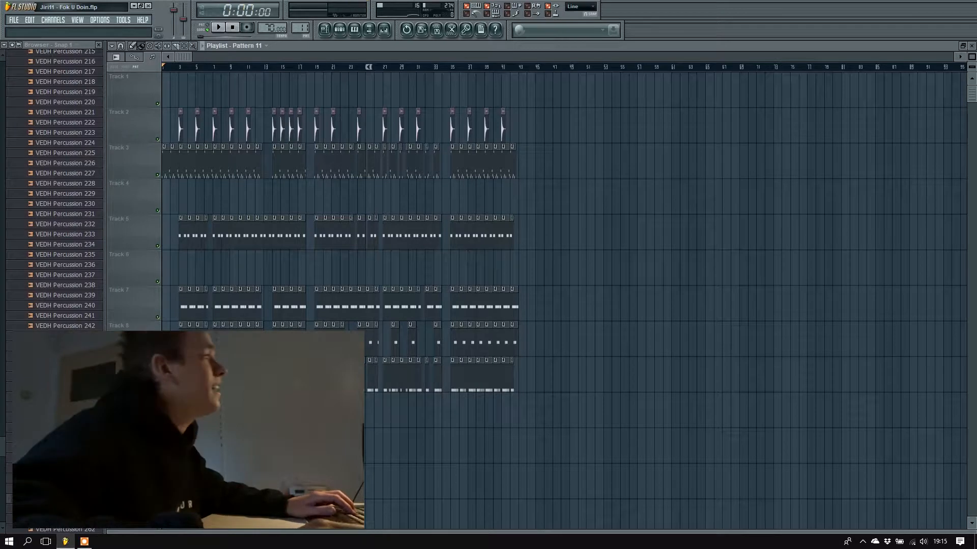
Show pattern 1 in the channel rack and open the Spring channel's Sytrus synth settings.
{"action": "left_click", "coordinate": [339, 29]}
{"action": "left_click_drag", "start_coordinate": [301, 28], "coordinate": [303, 103]}
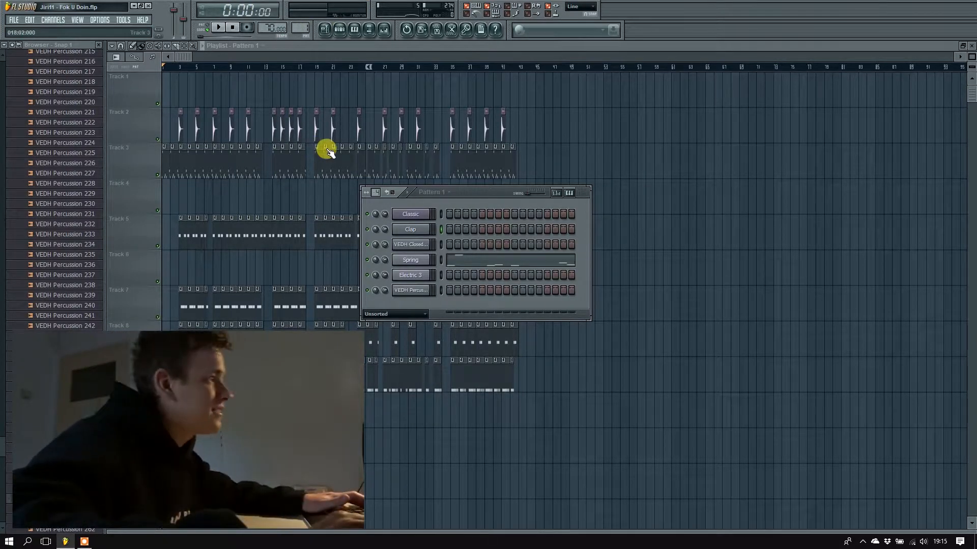
{"action": "left_click_drag", "start_coordinate": [469, 194], "coordinate": [515, 187]}
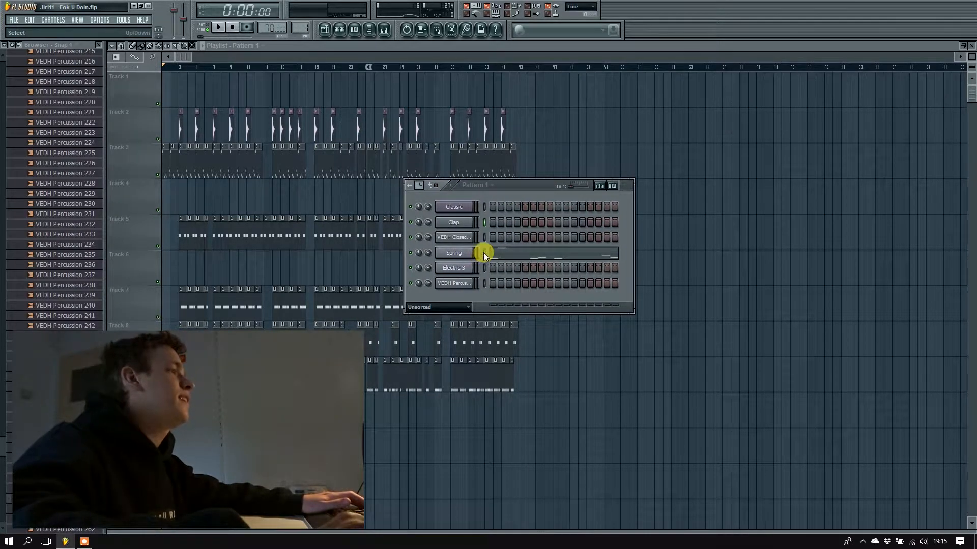
{"action": "left_click", "coordinate": [461, 253]}
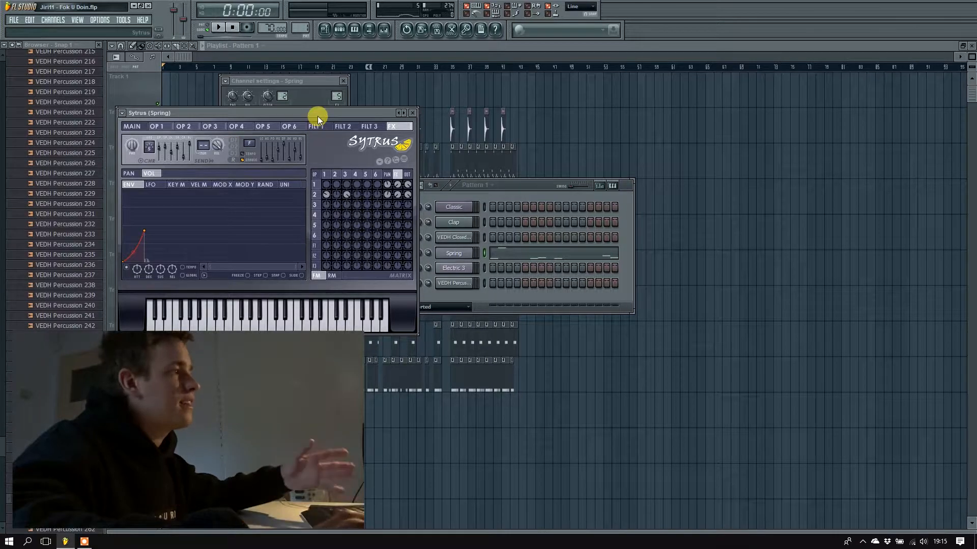
{"action": "left_click", "coordinate": [484, 253]}
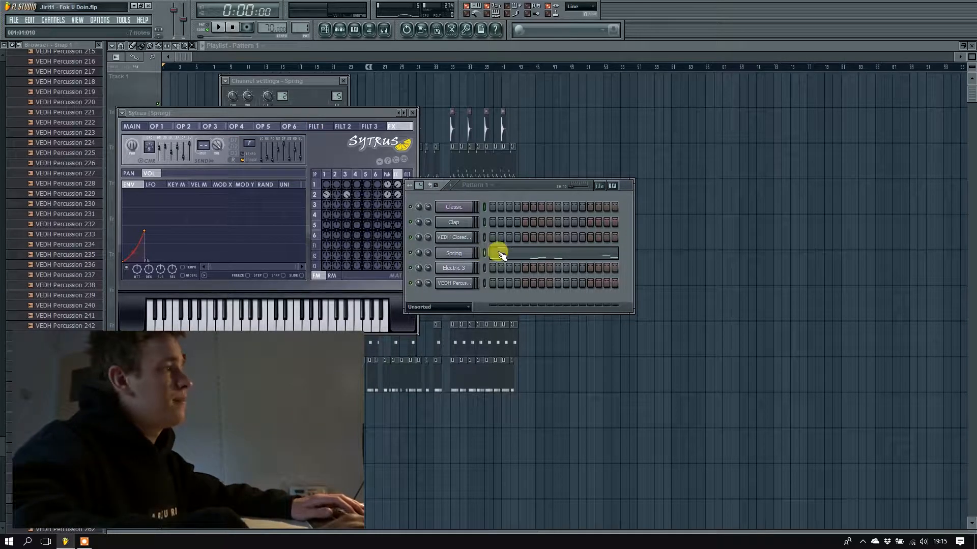
Play back the Spring melody of pattern 1 from the piano roll and save the project.
{"action": "left_click", "coordinate": [498, 254]}
{"action": "left_click", "coordinate": [133, 65]}
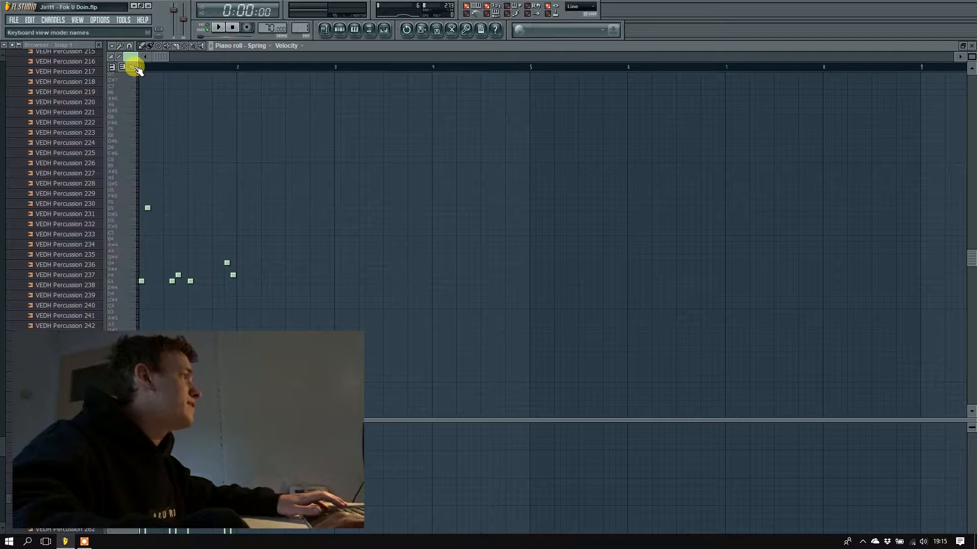
{"action": "scroll", "coordinate": [149, 129], "scroll_direction": "up", "scroll_amount": 1}
{"action": "left_click", "coordinate": [162, 57]}
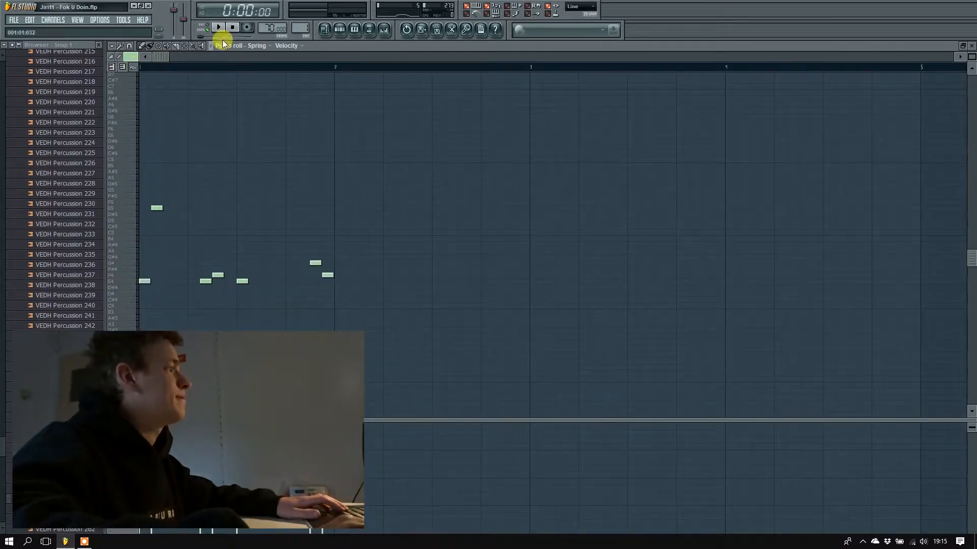
{"action": "key", "text": "space"}
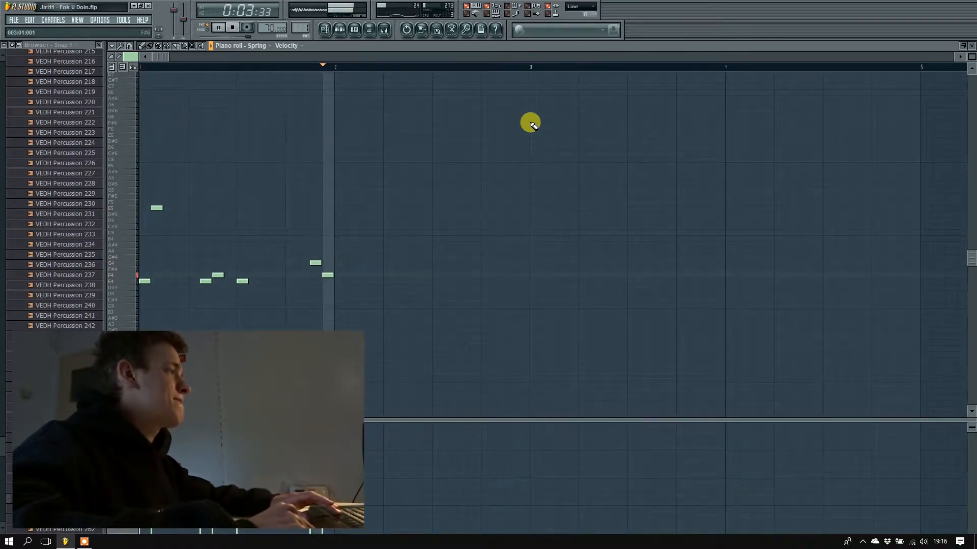
{"action": "key", "text": "space"}
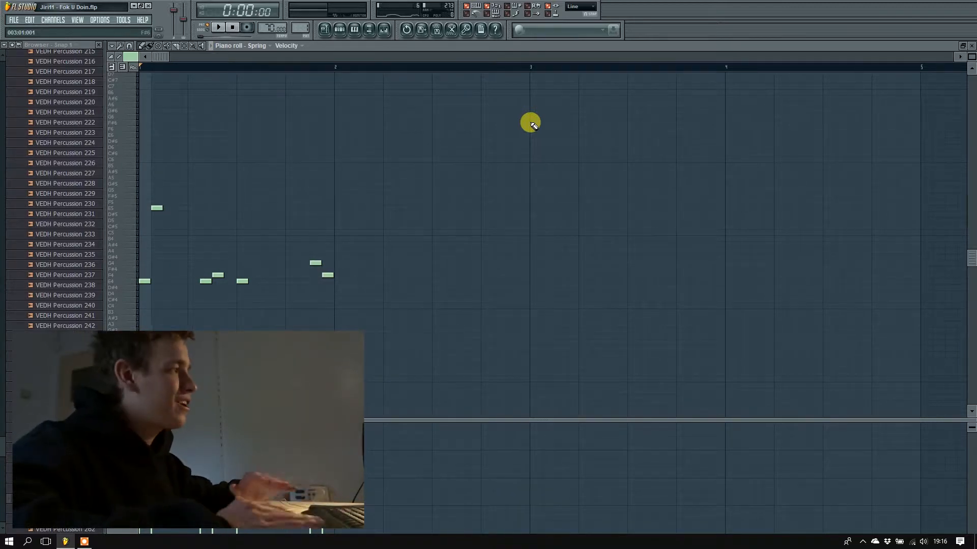
{"action": "key", "text": "ctrl+s"}
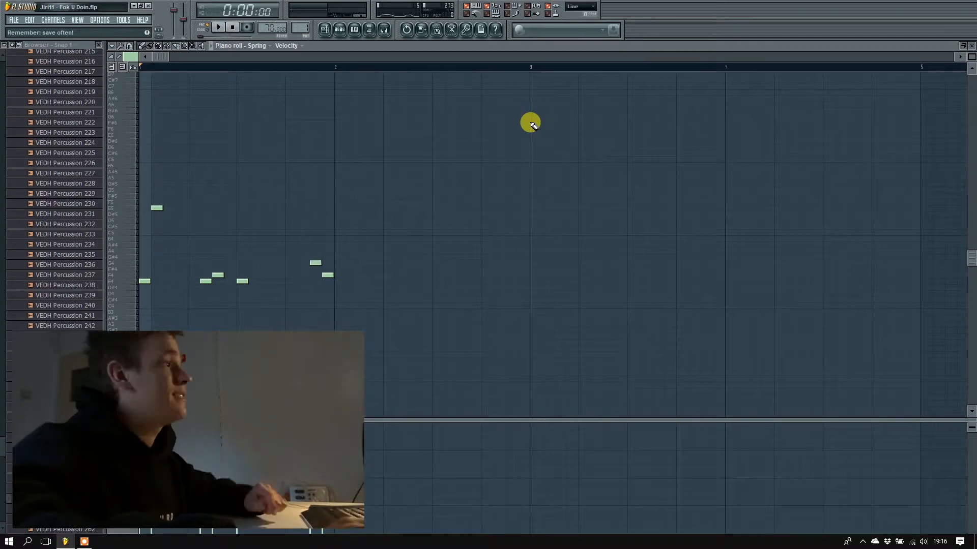
Reopen the Spring channel's Sytrus synth and load the Spring preset from the Plucked category.
{"action": "left_click", "coordinate": [340, 29]}
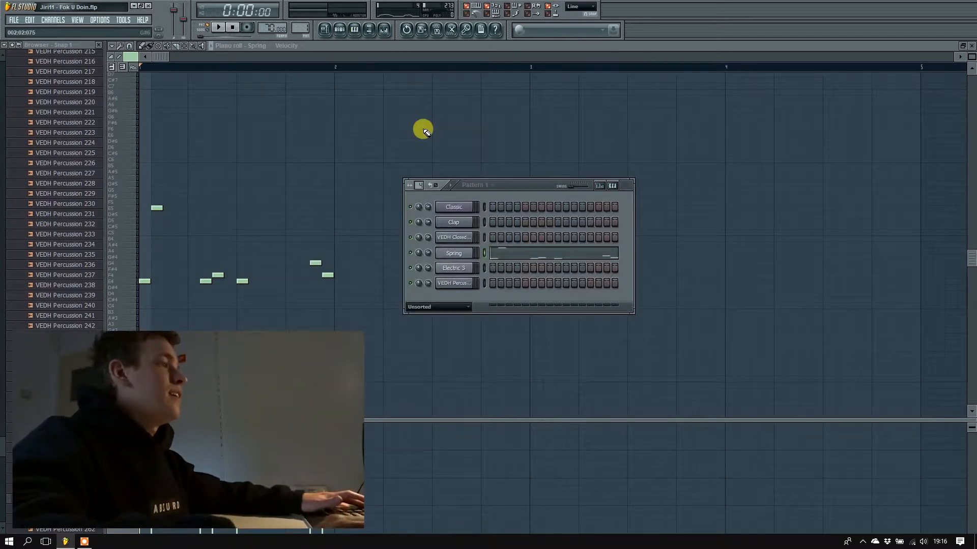
{"action": "left_click", "coordinate": [458, 253]}
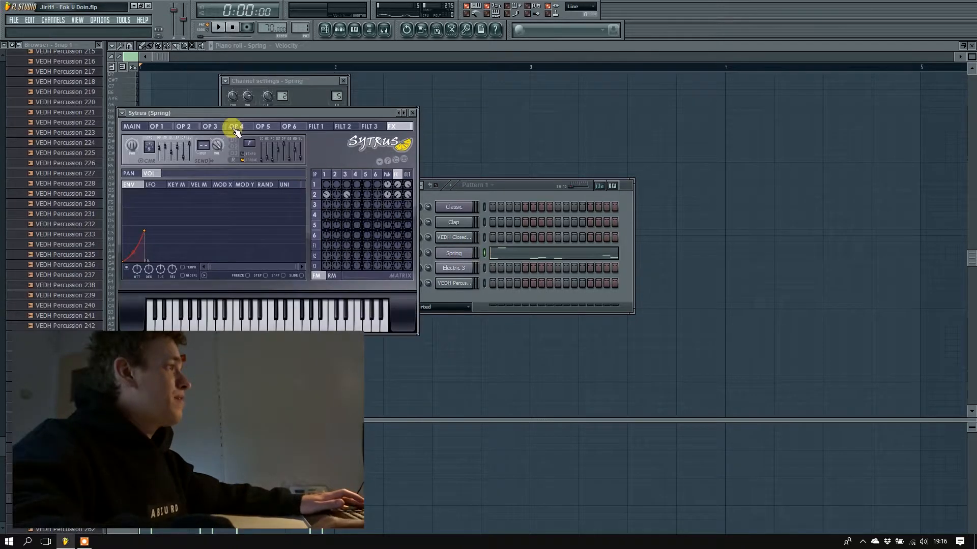
{"action": "left_click_drag", "start_coordinate": [230, 114], "coordinate": [479, 147]}
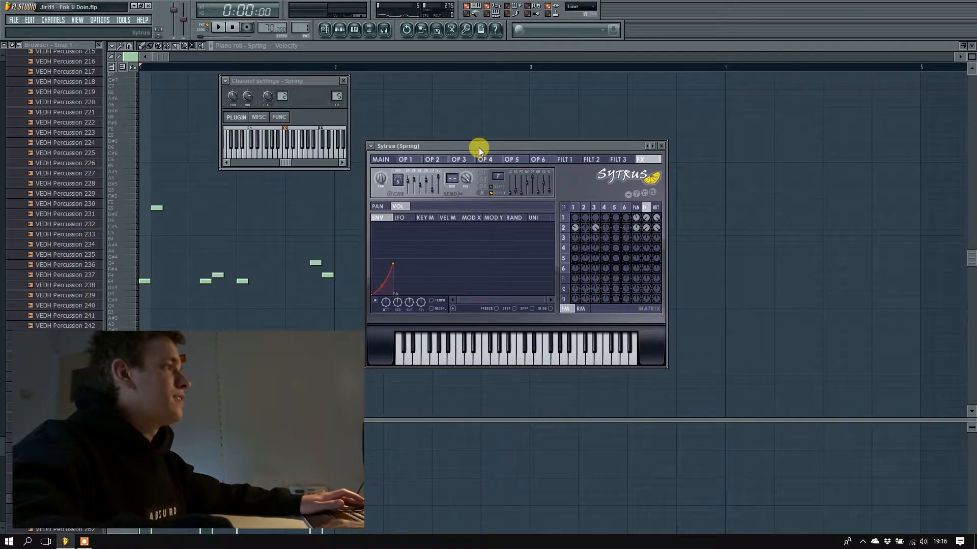
{"action": "left_click", "coordinate": [647, 148]}
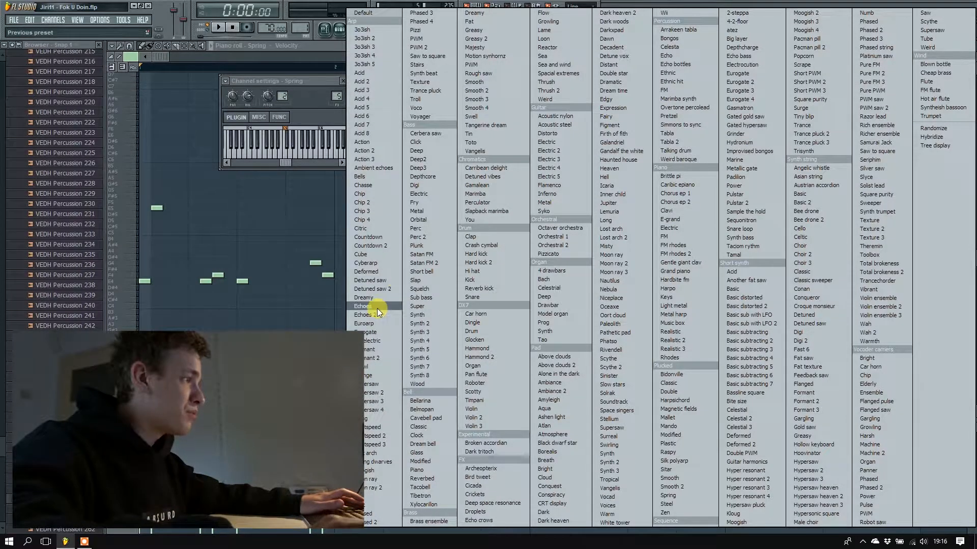
{"action": "left_click", "coordinate": [676, 496]}
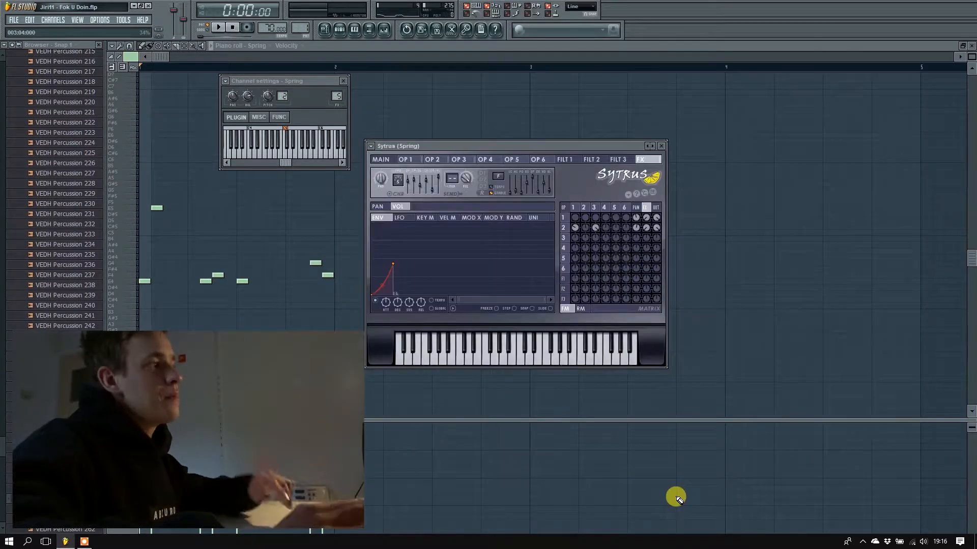
View the operator 1 settings of the Spring synth and close its synth and channel settings windows.
{"action": "left_click", "coordinate": [408, 161]}
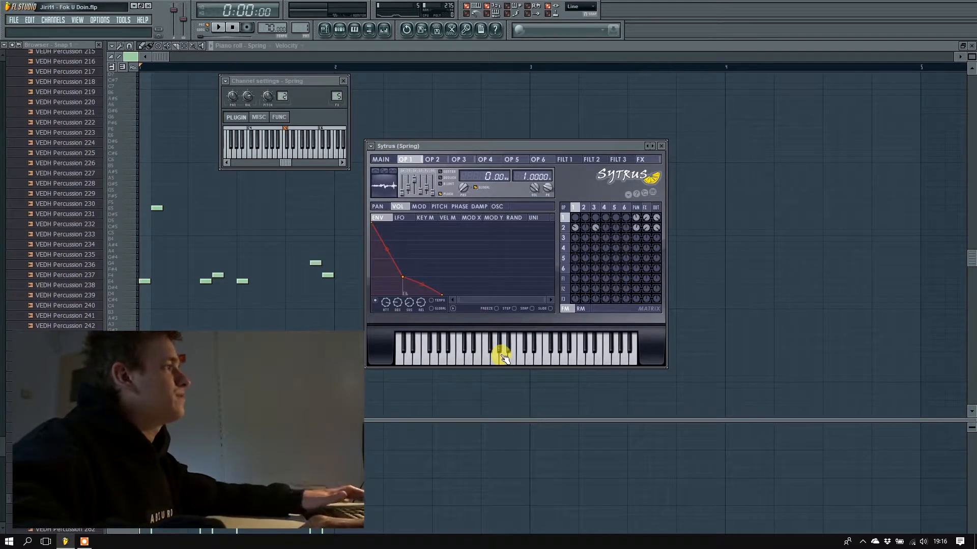
{"action": "left_click", "coordinate": [345, 81]}
{"action": "left_click", "coordinate": [663, 147]}
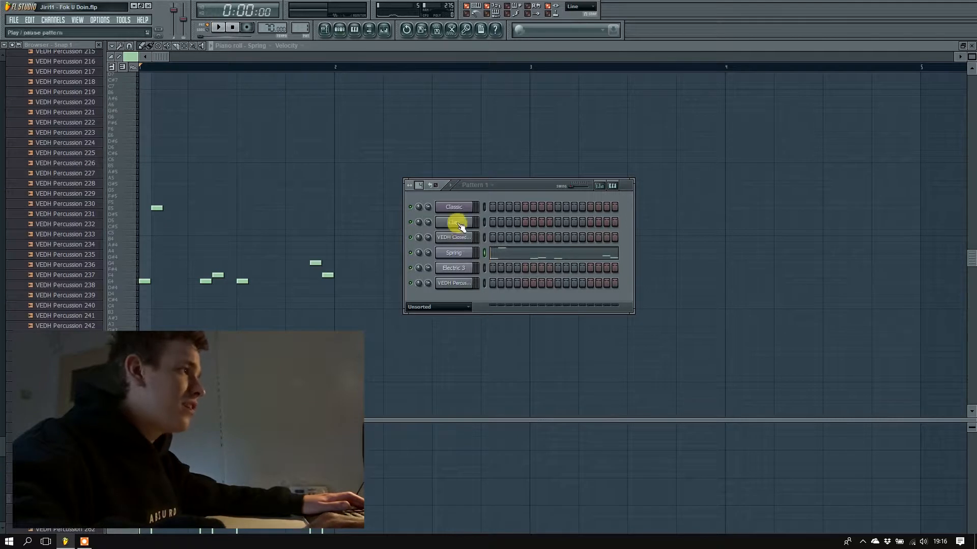
Set the channel rack's group filter to All and briefly play pattern 1.
{"action": "left_click", "coordinate": [431, 308]}
{"action": "left_click", "coordinate": [424, 317]}
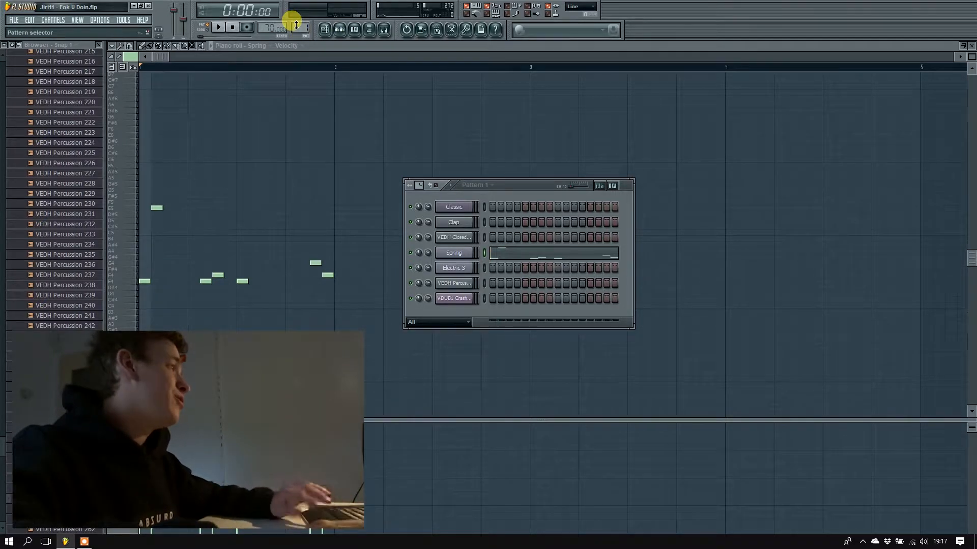
{"action": "left_click", "coordinate": [221, 29]}
{"action": "left_click", "coordinate": [235, 32]}
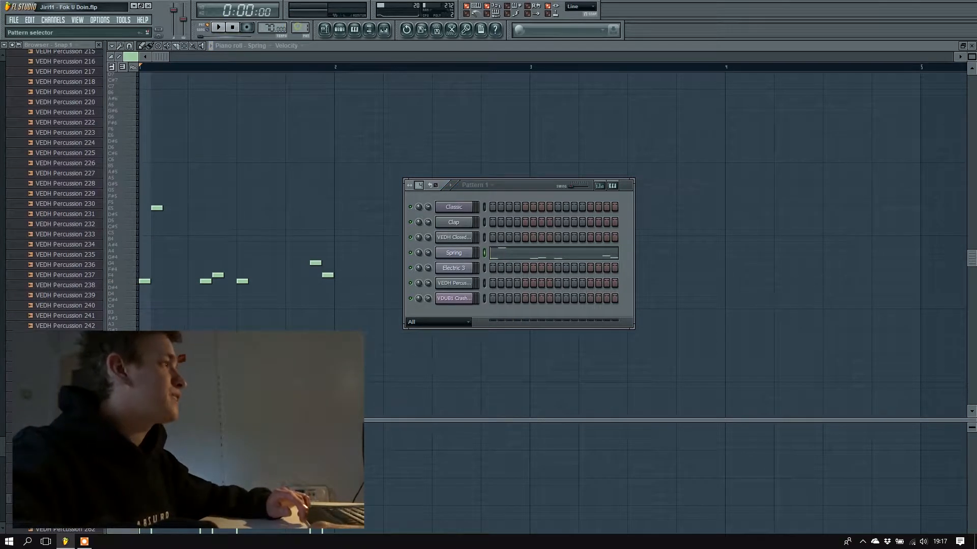
Switch to pattern 2 and view the Classic channel's notes in the piano roll.
{"action": "left_click_drag", "start_coordinate": [298, 26], "coordinate": [298, 22]}
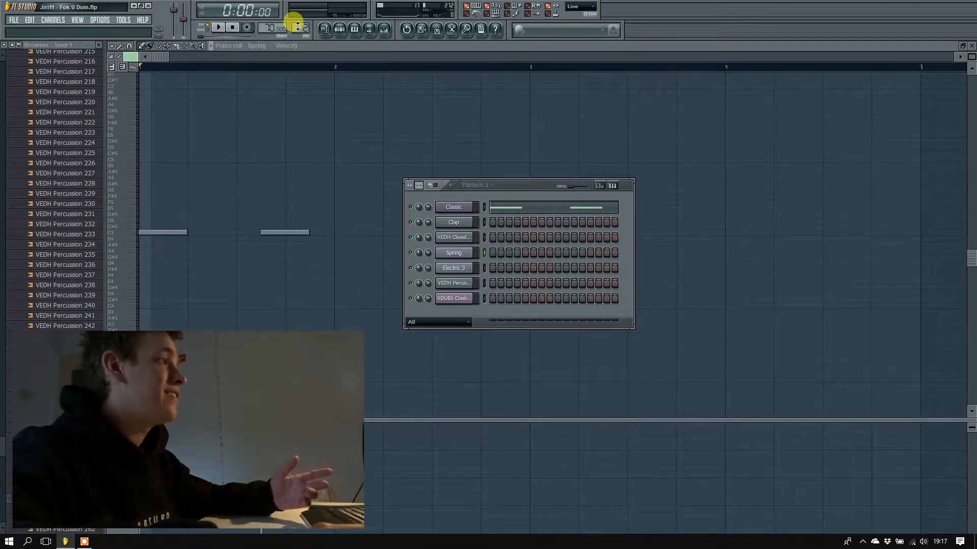
{"action": "left_click", "coordinate": [498, 209]}
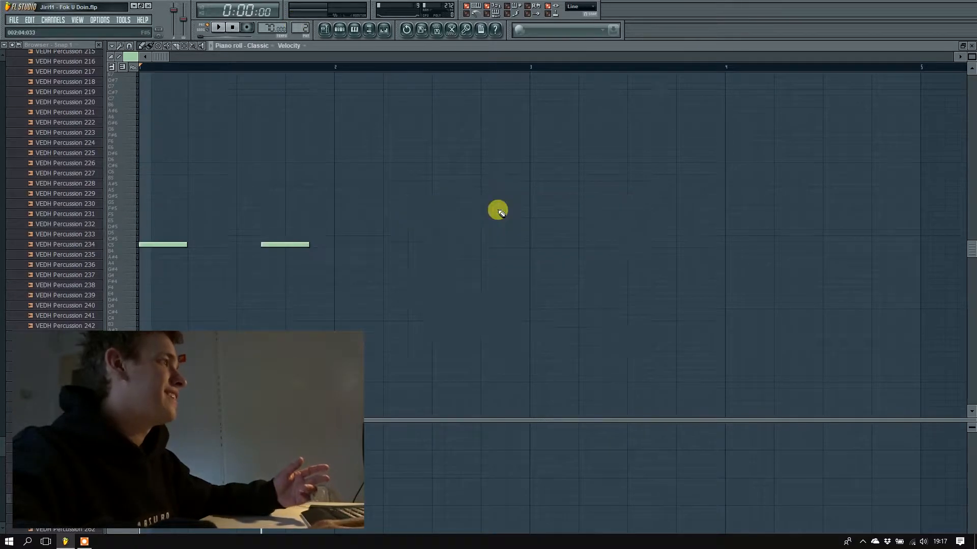
{"action": "key", "text": "Escape"}
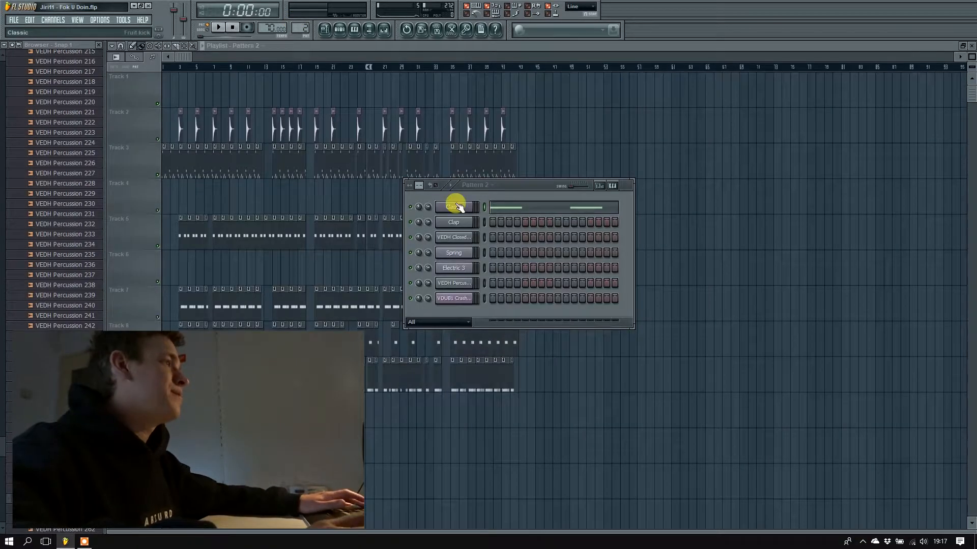
Open the Classic channel's Fruit Kick settings and load the Classic preset.
{"action": "left_click", "coordinate": [464, 207]}
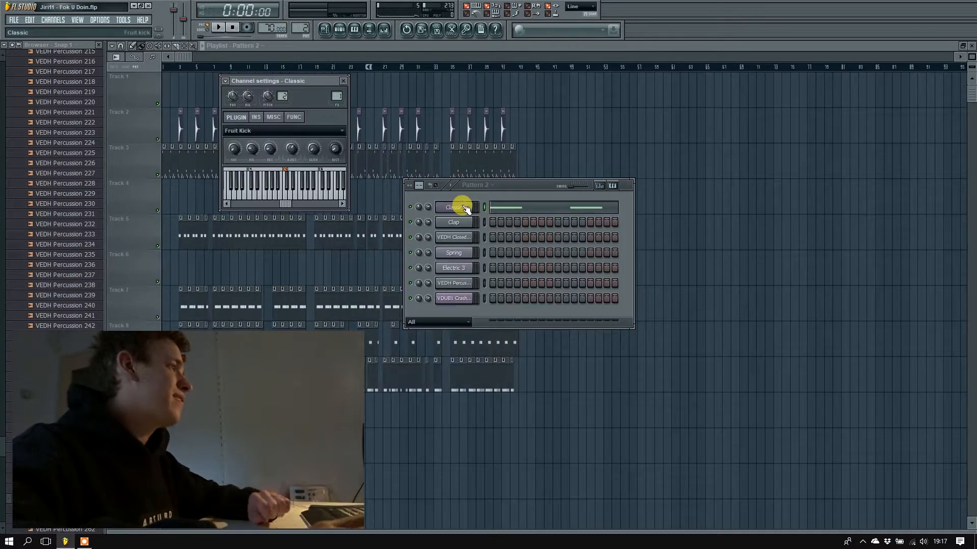
{"action": "left_click", "coordinate": [340, 29]}
{"action": "left_click", "coordinate": [337, 29]}
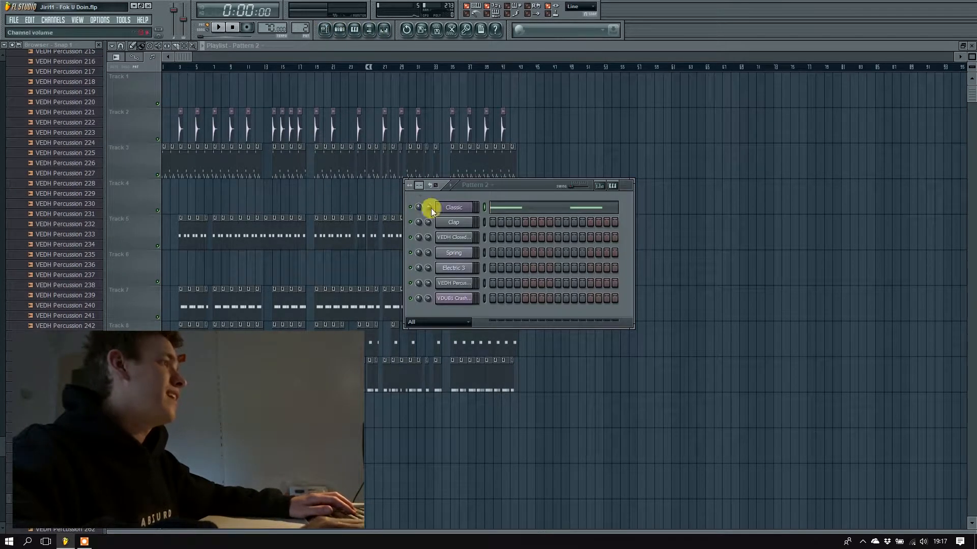
{"action": "left_click", "coordinate": [454, 208]}
{"action": "left_click_drag", "start_coordinate": [270, 81], "coordinate": [404, 108]}
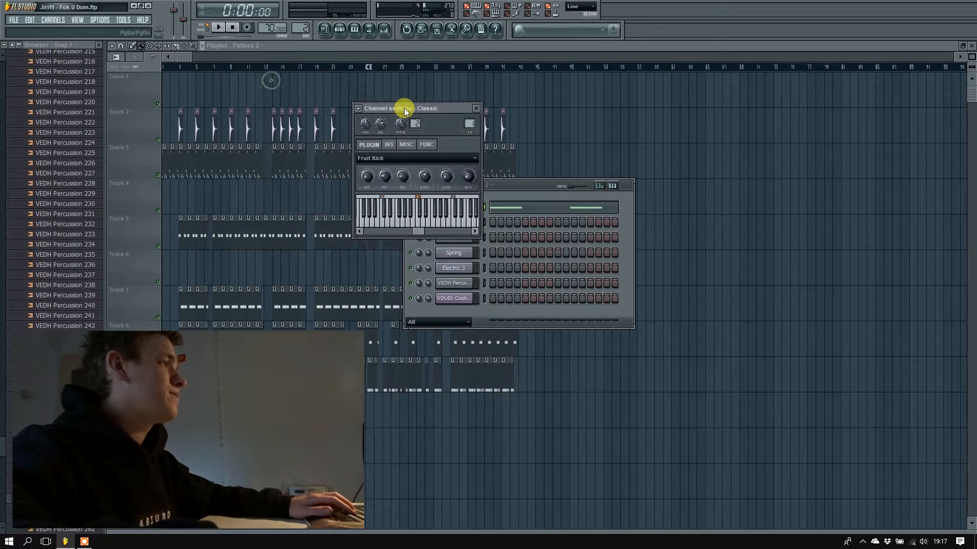
{"action": "left_click", "coordinate": [403, 162]}
{"action": "mouse_move", "coordinate": [389, 185]}
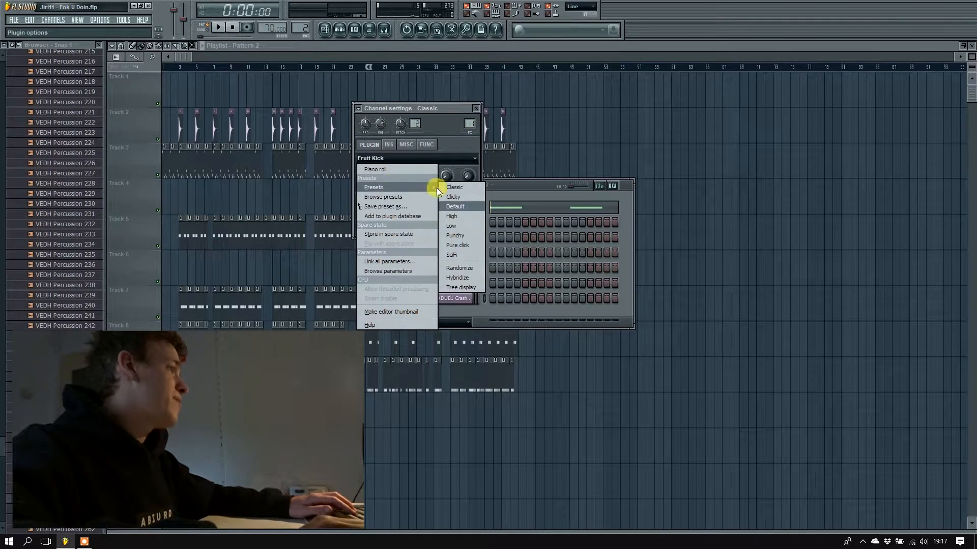
{"action": "left_click", "coordinate": [455, 187]}
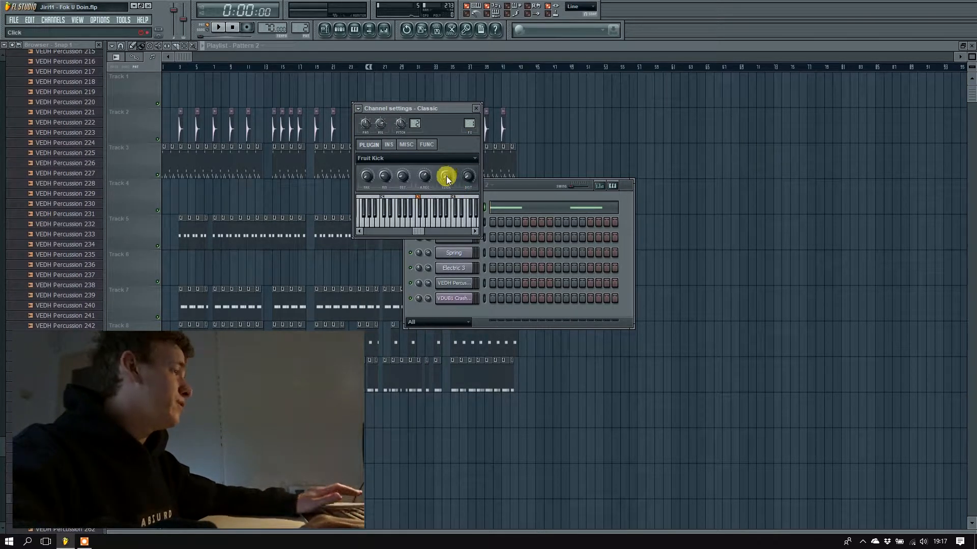
Audition the Fruit Kick sound by playing the C5 note repeatedly.
{"action": "left_click", "coordinate": [382, 210]}
{"action": "left_click", "coordinate": [370, 183]}
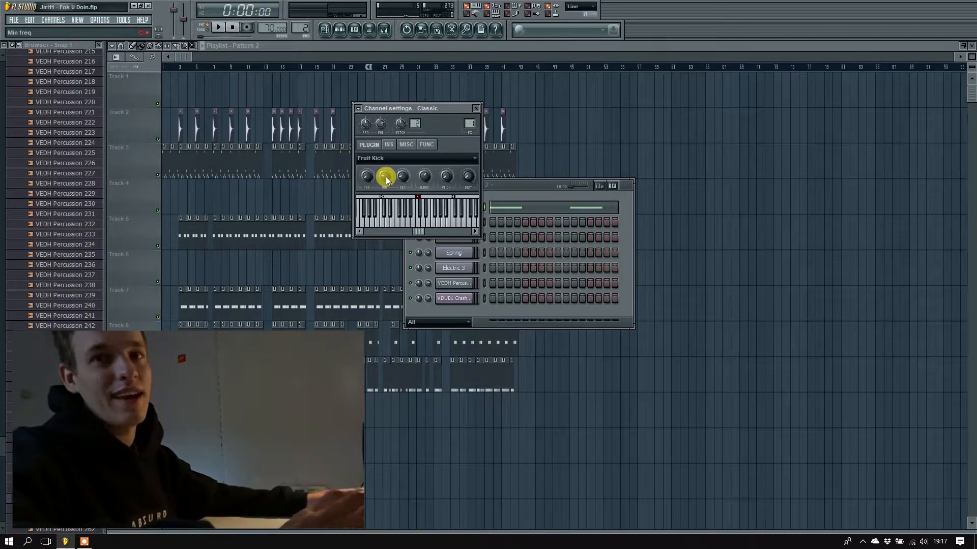
{"action": "key", "text": "z"}
{"action": "key", "text": "z"}
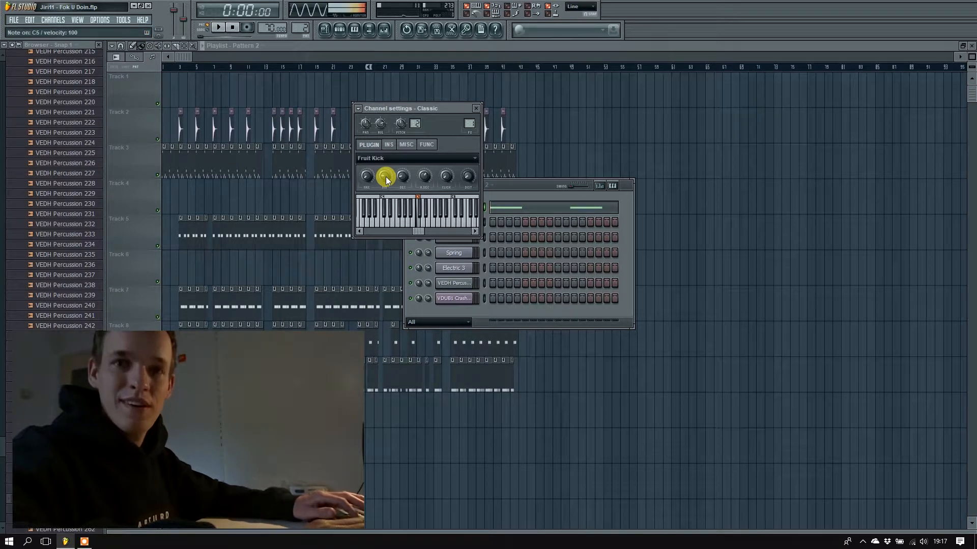
{"action": "key", "text": "z"}
{"action": "key", "text": "z"}
{"action": "key", "text": "z"}
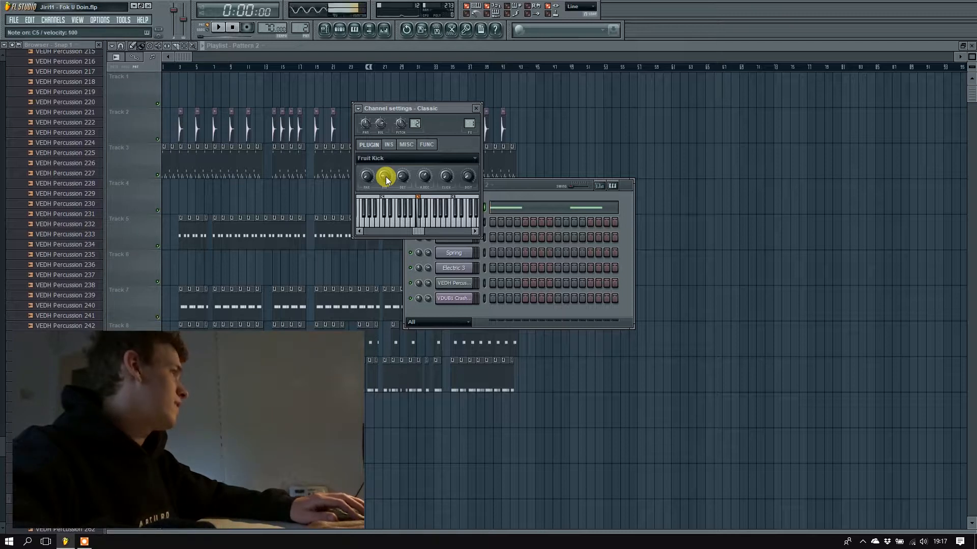
{"action": "key", "text": "z"}
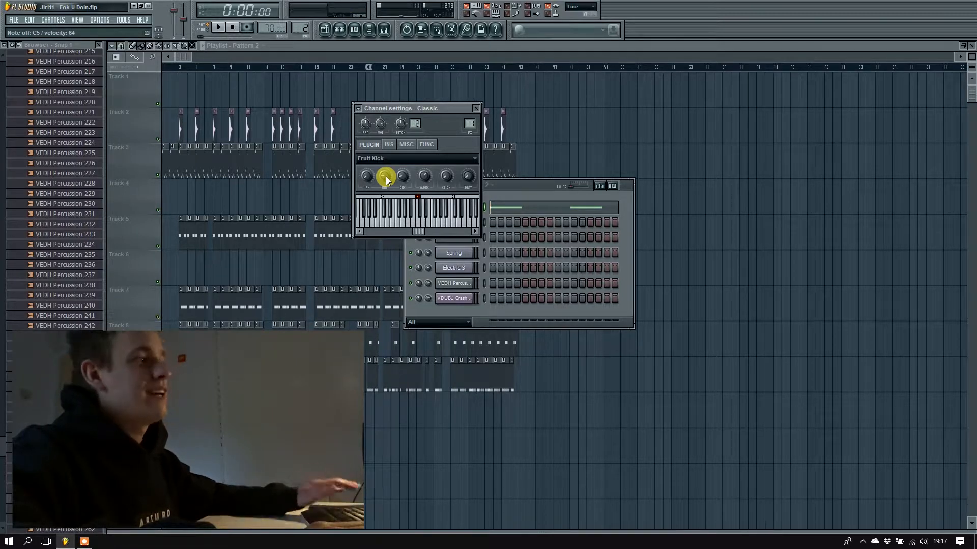
Switch to pattern 3 and open the Clap channel's sampler settings.
{"action": "left_click", "coordinate": [533, 184]}
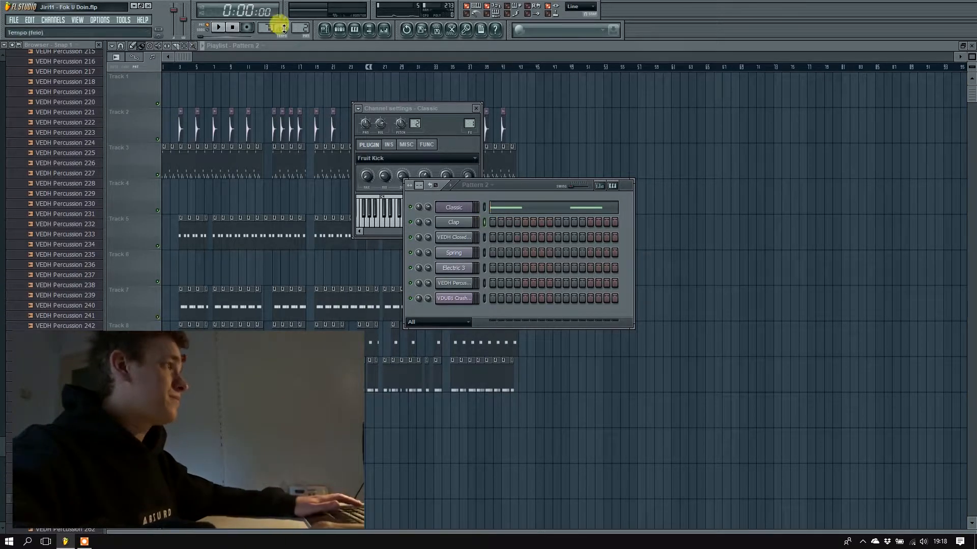
{"action": "left_click_drag", "start_coordinate": [295, 25], "coordinate": [295, 26]}
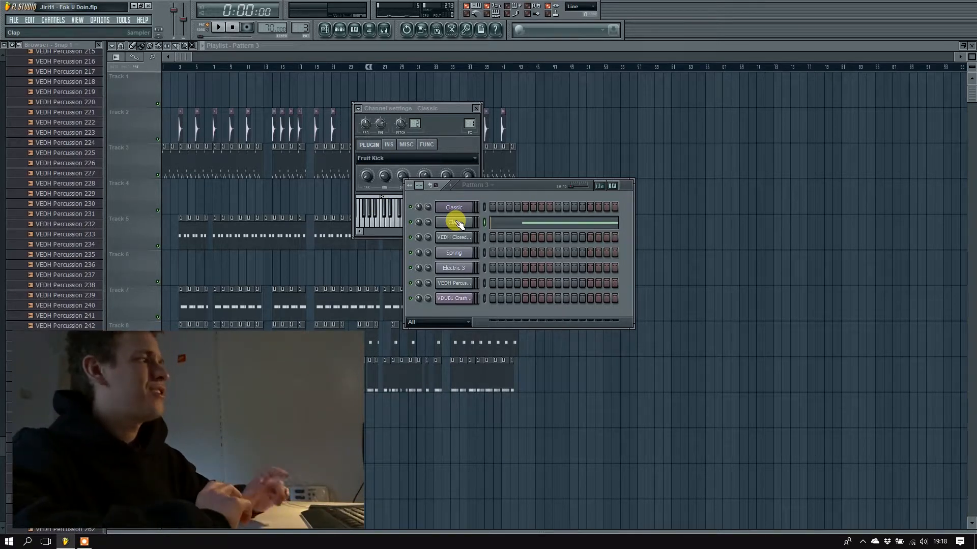
{"action": "scroll", "coordinate": [7, 157], "scroll_direction": "up", "scroll_amount": 20}
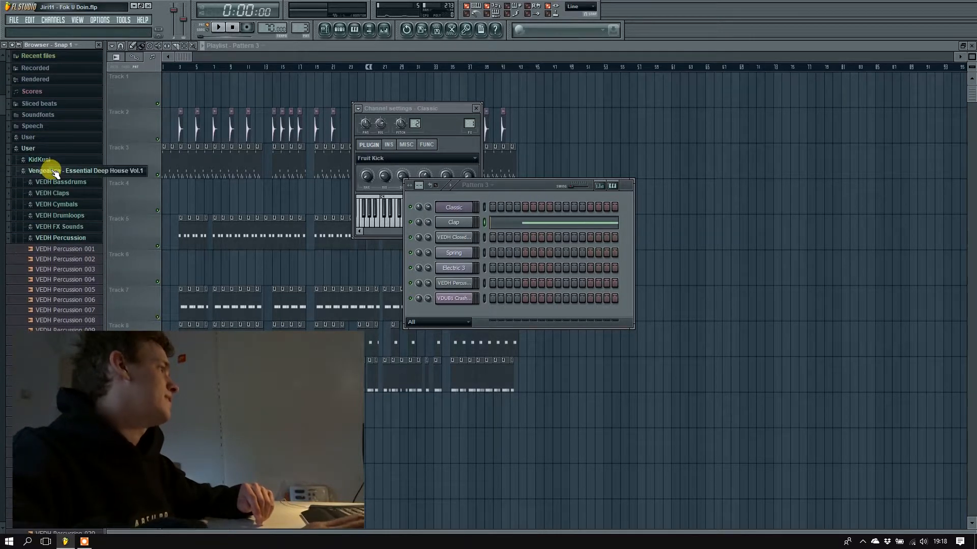
{"action": "scroll", "coordinate": [30, 160], "scroll_direction": "up", "scroll_amount": 10}
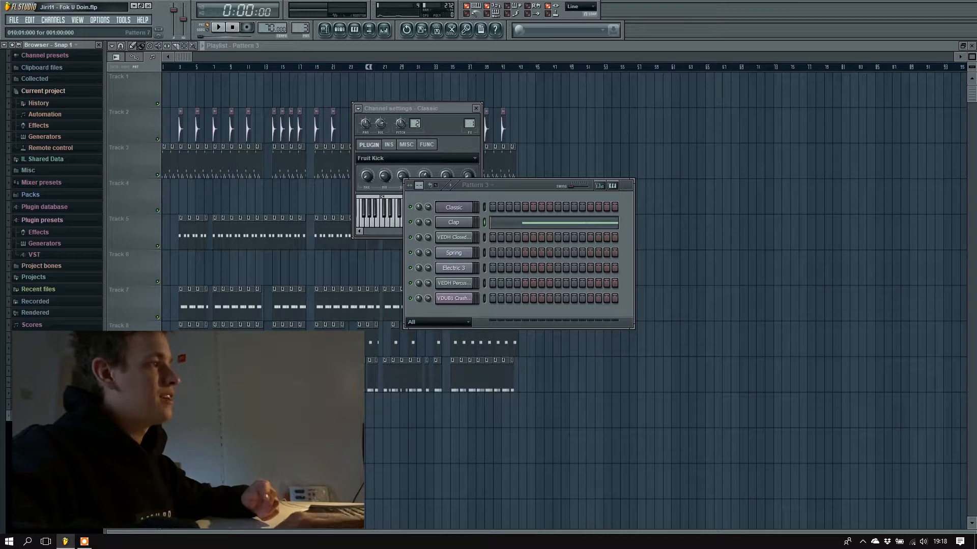
{"action": "left_click", "coordinate": [448, 226]}
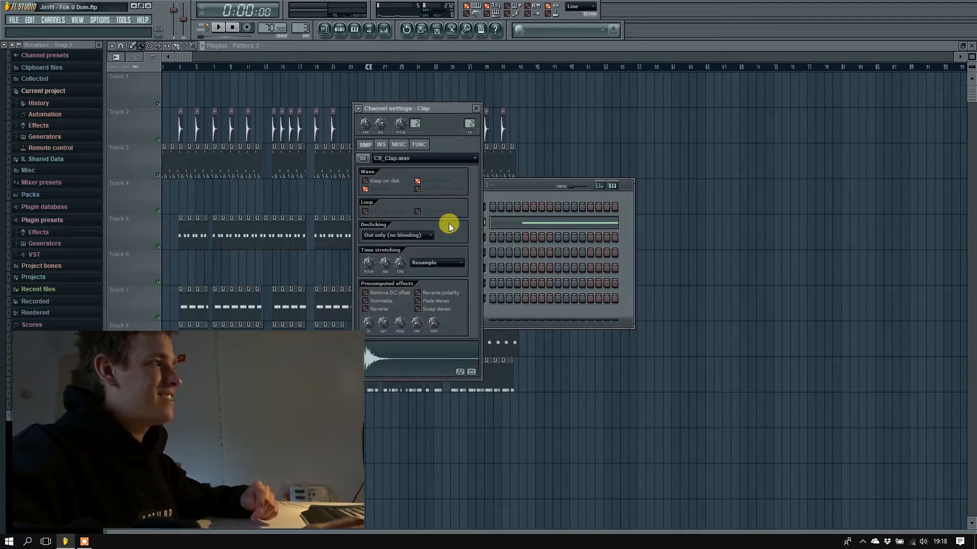
View the Clap channel's notes in the piano roll, audition the clap, and play pattern 3 through before stopping it.
{"action": "left_click", "coordinate": [532, 223]}
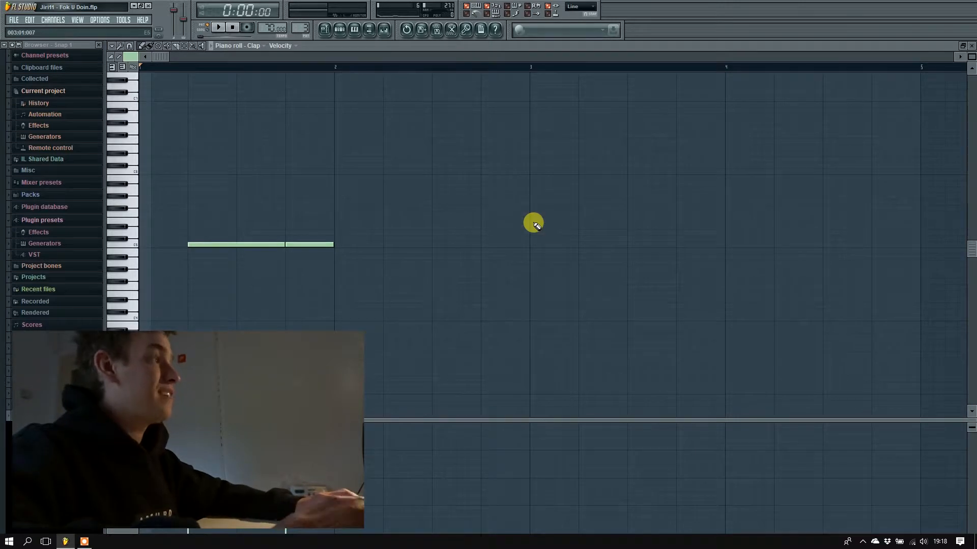
{"action": "key", "text": "z"}
{"action": "key", "text": "z"}
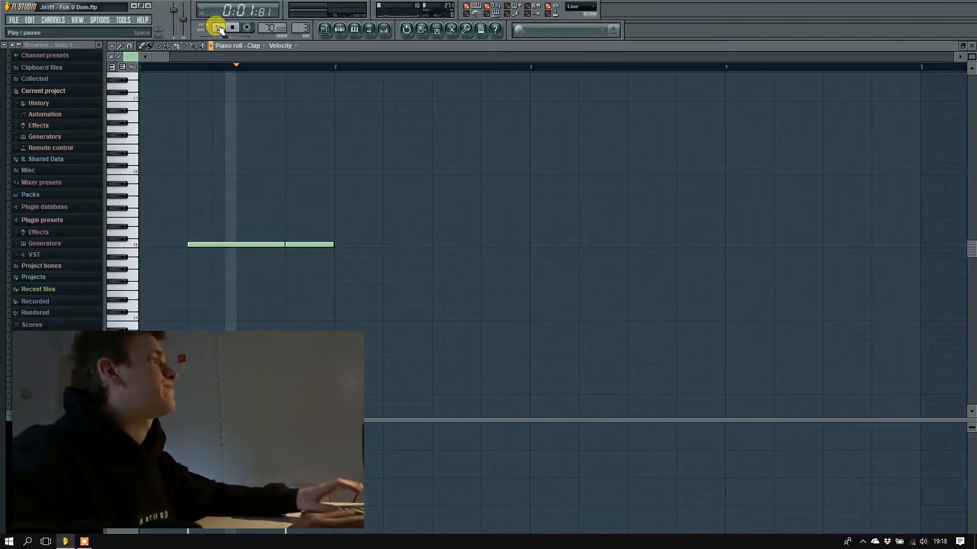
{"action": "left_click", "coordinate": [232, 27]}
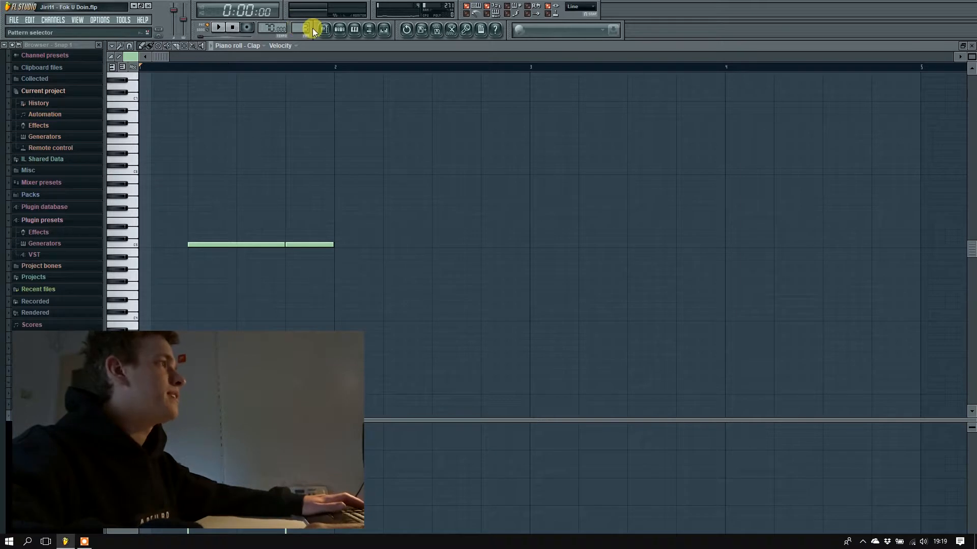
Switch to pattern 4, open the VEDH Closed Hihat 061 notes in the piano roll, and play the pattern briefly.
{"action": "left_click", "coordinate": [341, 31]}
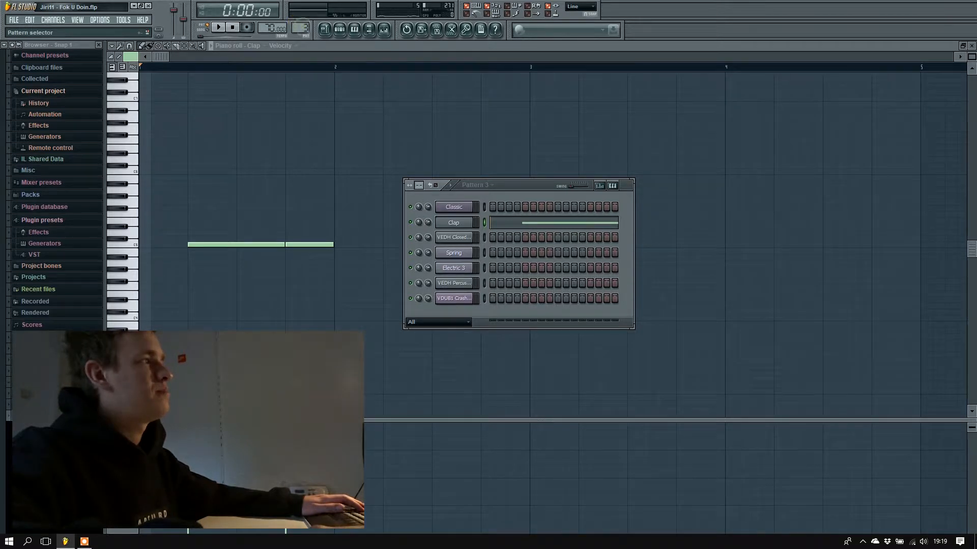
{"action": "left_click_drag", "start_coordinate": [302, 26], "coordinate": [302, 21]}
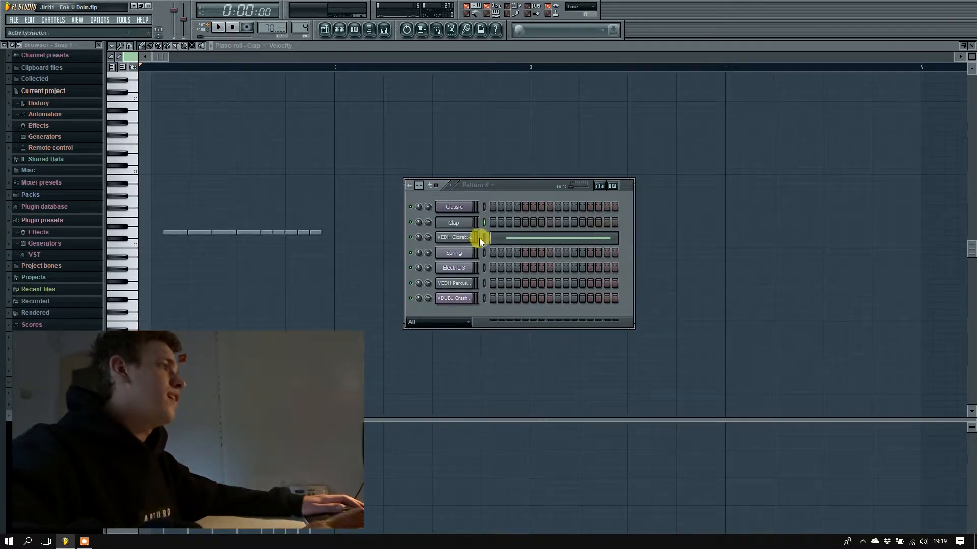
{"action": "left_click", "coordinate": [528, 238]}
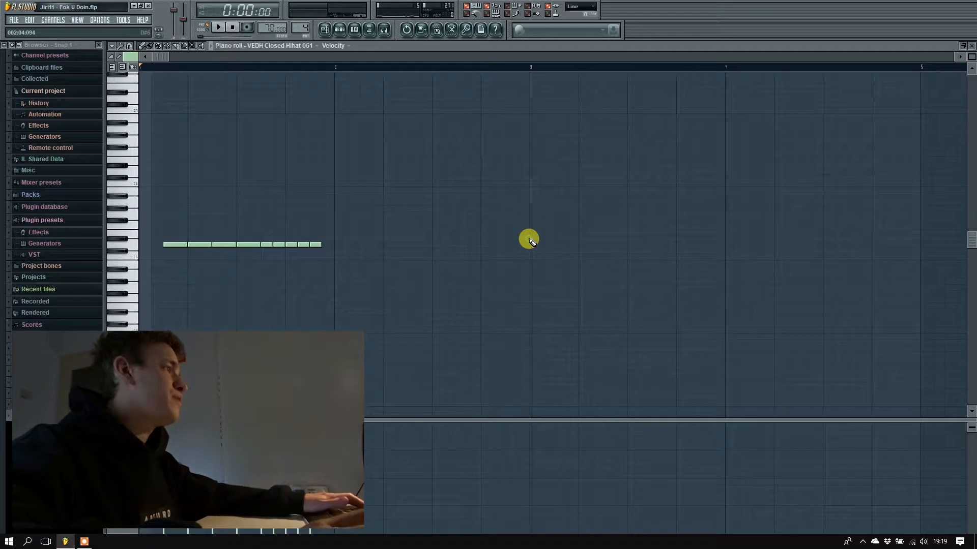
{"action": "left_click", "coordinate": [220, 29]}
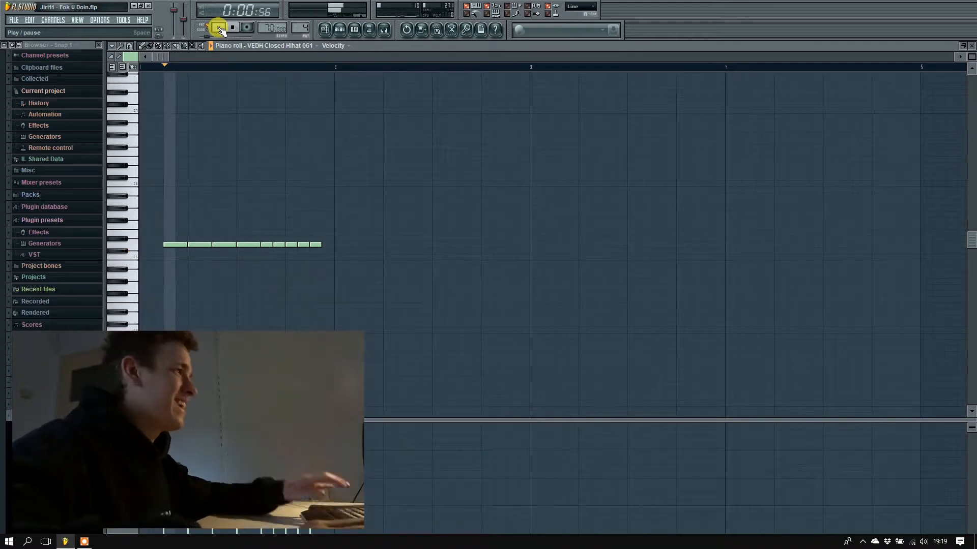
{"action": "key", "text": "space"}
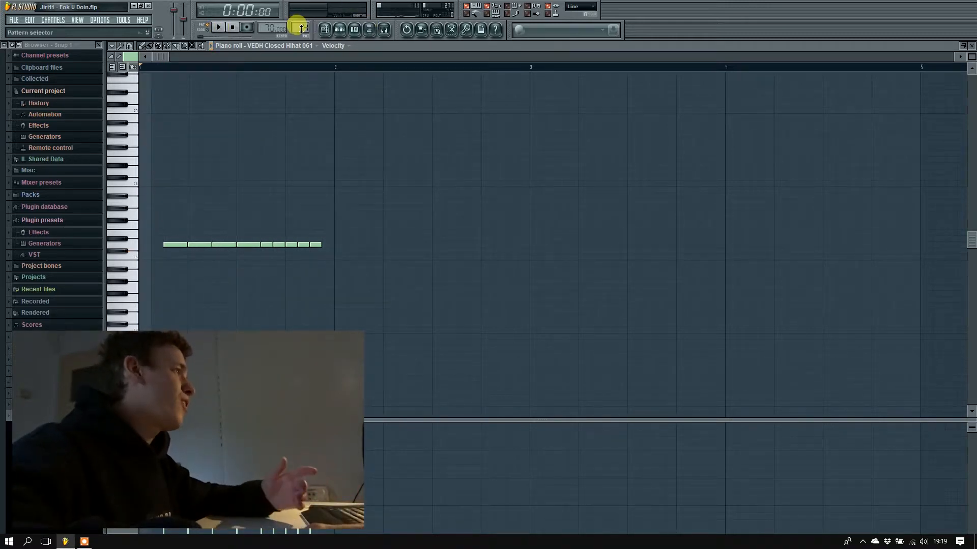
Go through the closed hi-hat variations in patterns 5 to 8, playing them back to compare their rhythms.
{"action": "left_click_drag", "start_coordinate": [301, 29], "coordinate": [300, 22]}
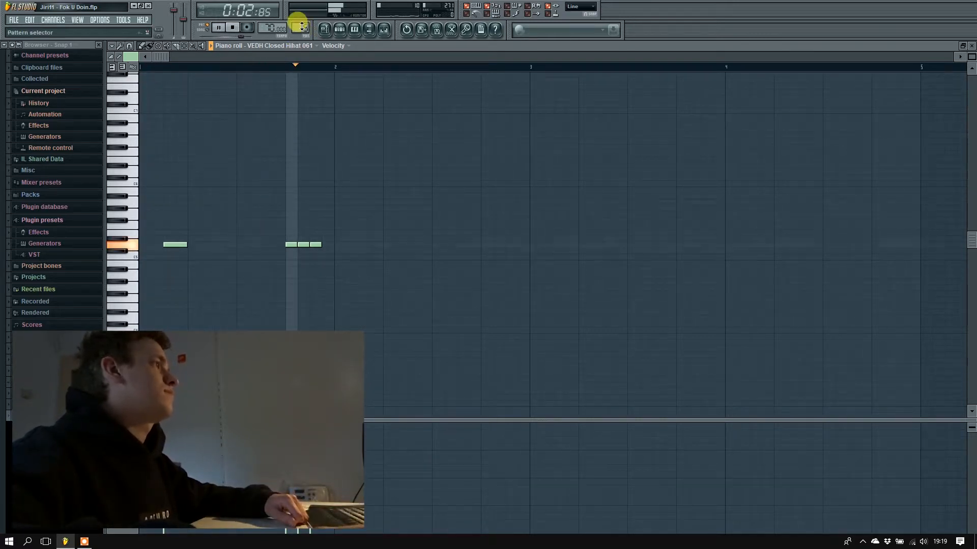
{"action": "key", "text": "space"}
{"action": "left_click_drag", "start_coordinate": [301, 26], "coordinate": [301, 23]}
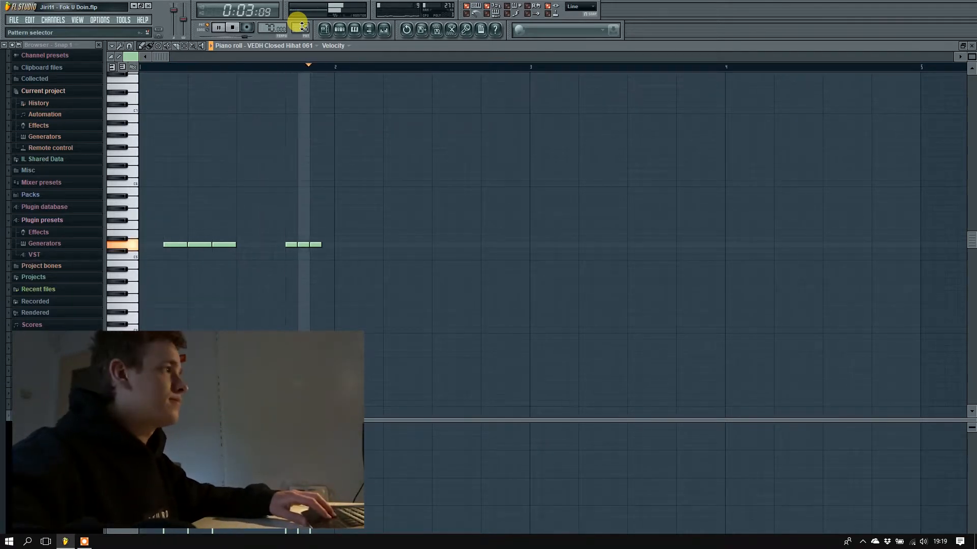
{"action": "key", "text": "space"}
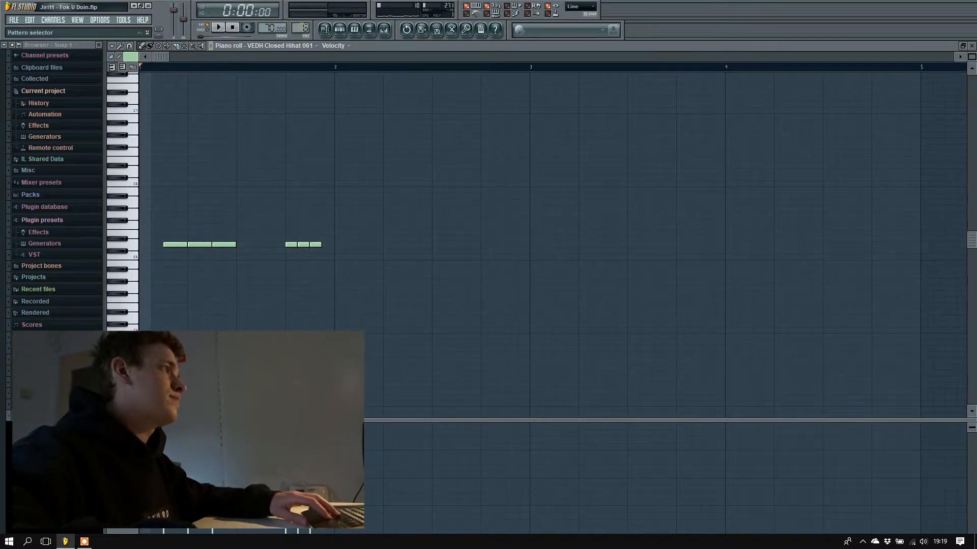
{"action": "left_click_drag", "start_coordinate": [304, 29], "coordinate": [304, 24]}
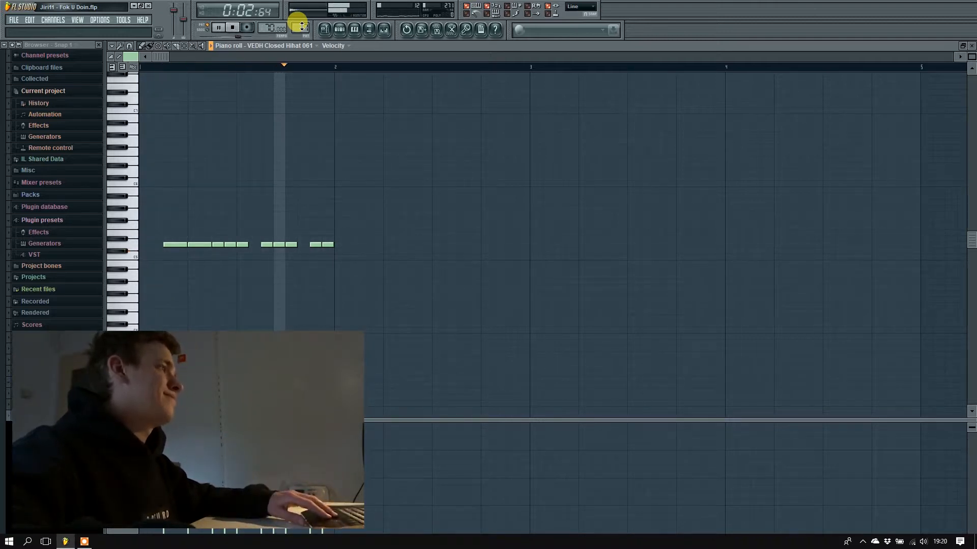
{"action": "key", "text": "space"}
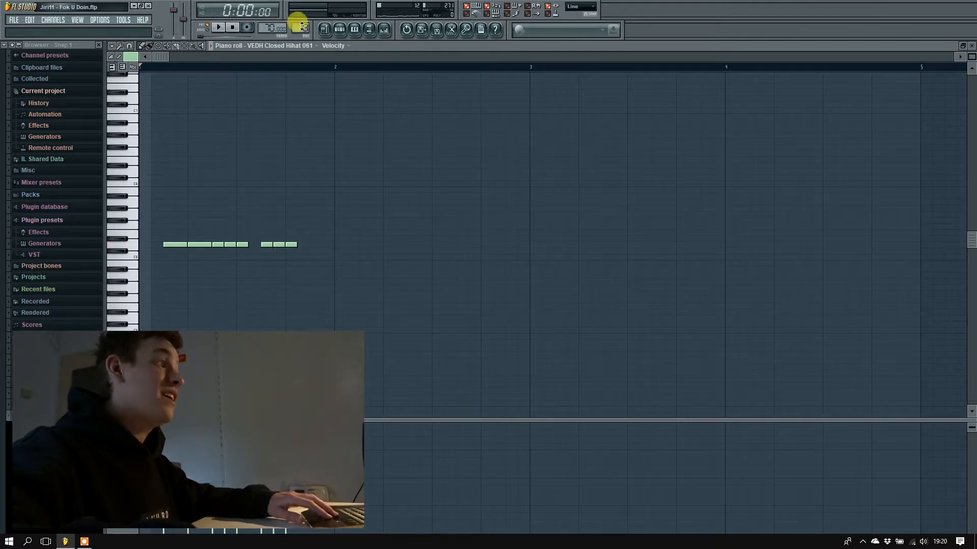
{"action": "key", "text": "space"}
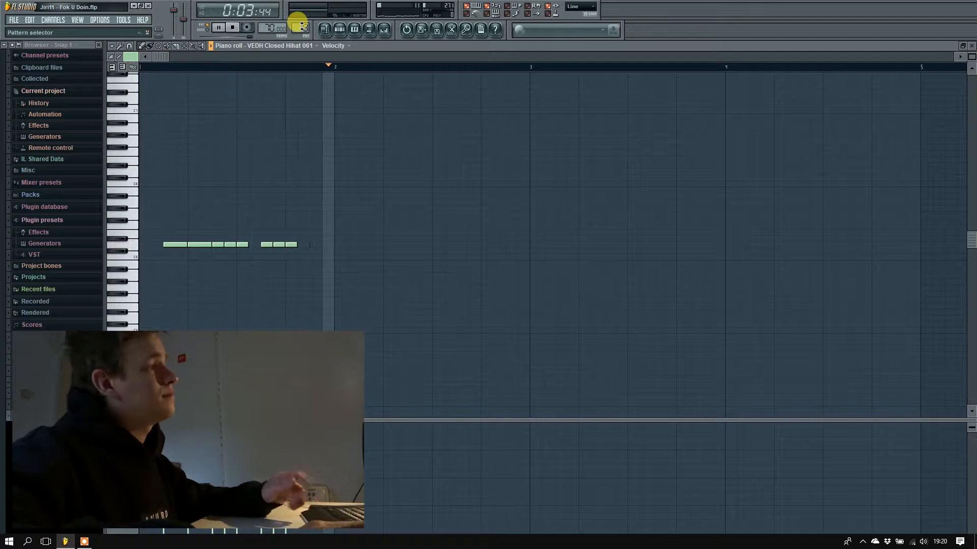
{"action": "key", "text": "space"}
Switch to pattern 9, select the Electric 3 channel in the channel rack, and audition its sound with the B4 and E4 notes.
{"action": "left_click_drag", "start_coordinate": [299, 28], "coordinate": [299, 23]}
{"action": "left_click", "coordinate": [343, 30]}
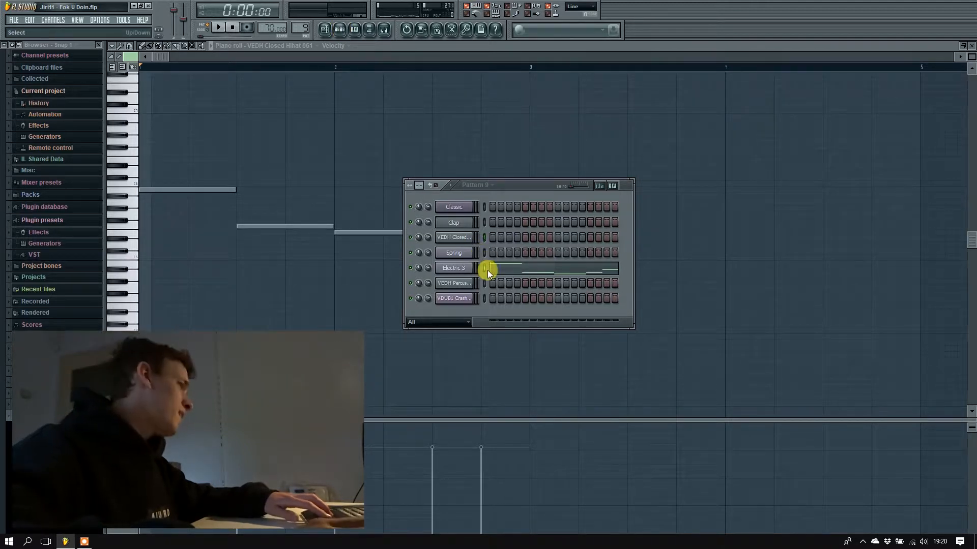
{"action": "left_click", "coordinate": [466, 271]}
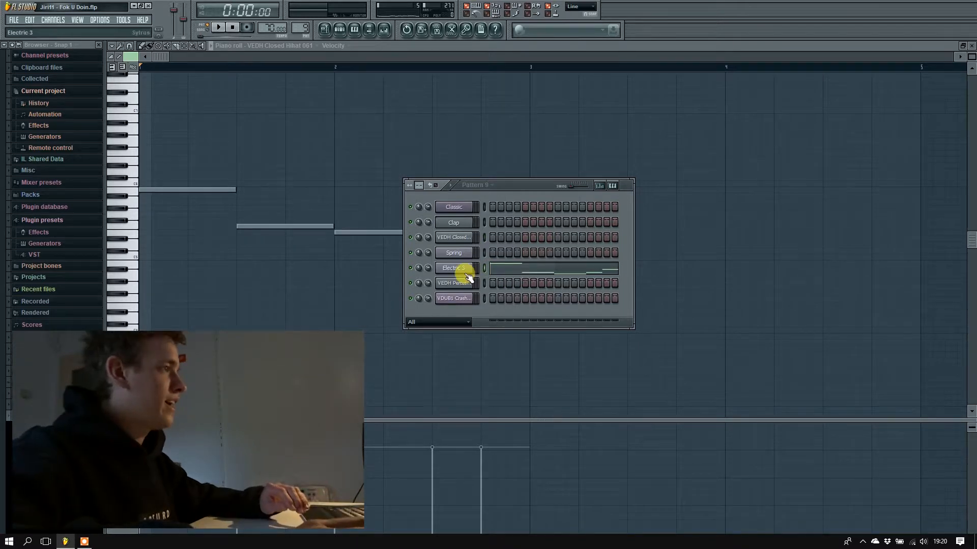
{"action": "key", "text": "m"}
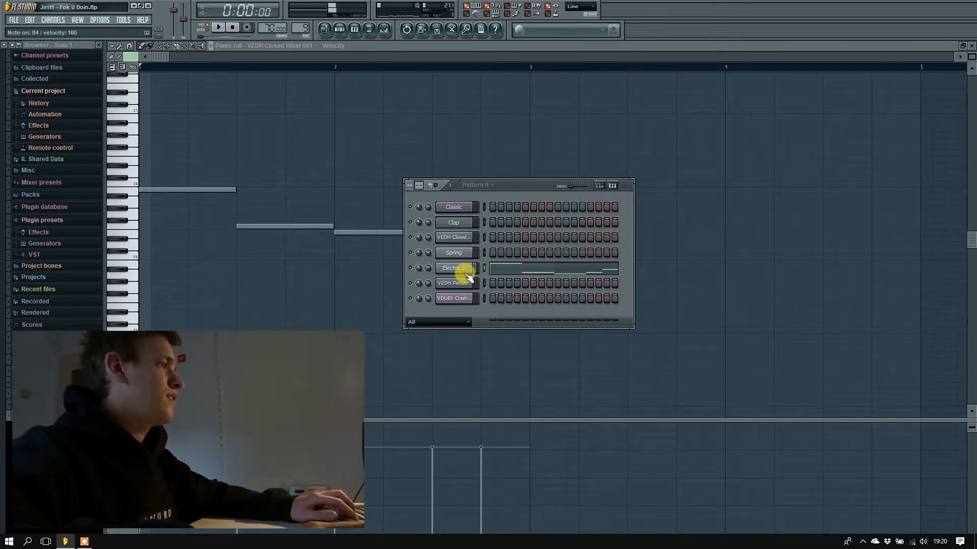
{"action": "key", "text": "c"}
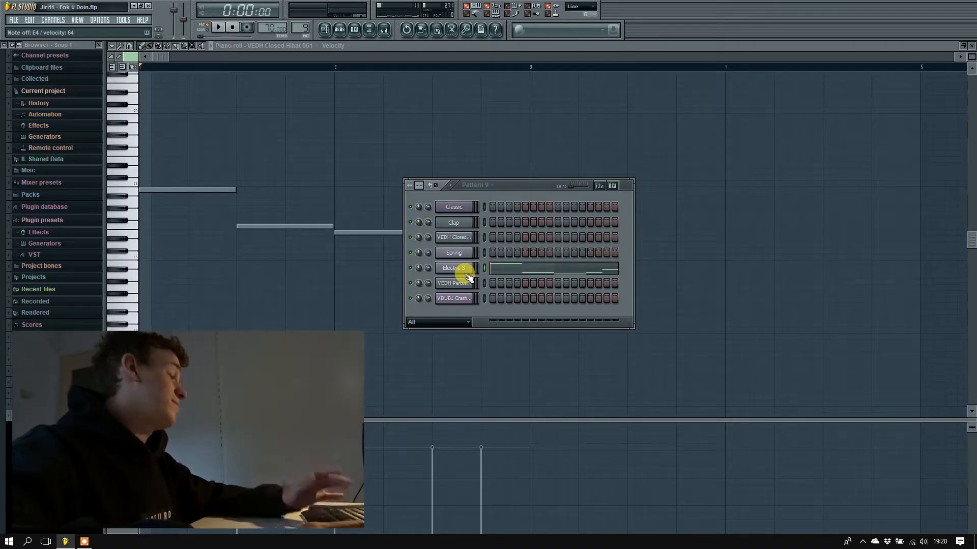
Open the Electric 3 channel's Sytrus plugin, look up its Electric preset in the Guitar group, and close the plugin.
{"action": "left_click", "coordinate": [468, 270]}
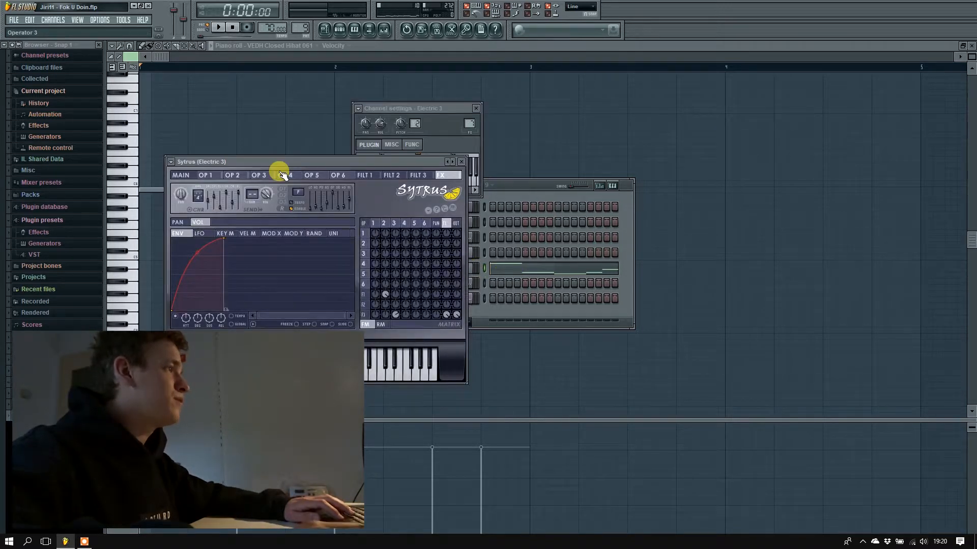
{"action": "right_click", "coordinate": [447, 162]}
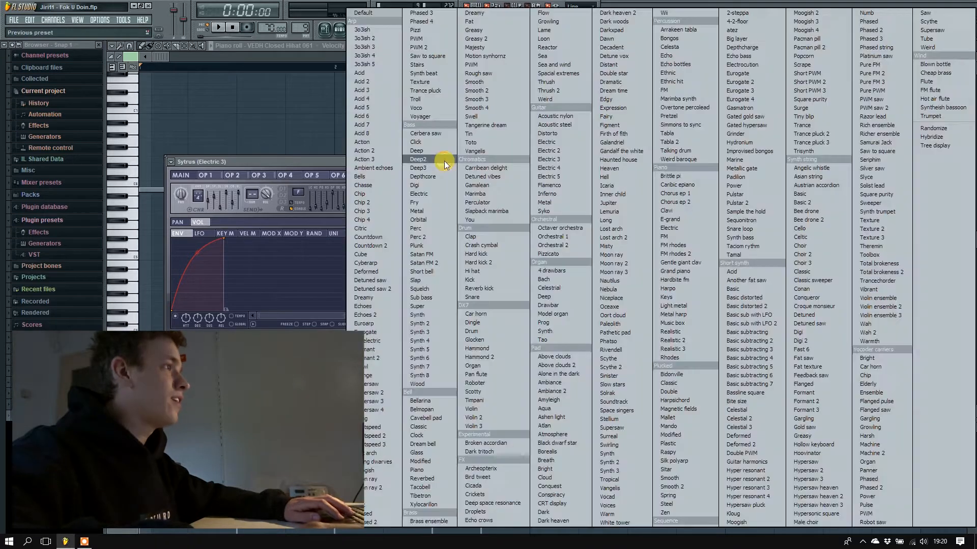
{"action": "left_click", "coordinate": [563, 145]}
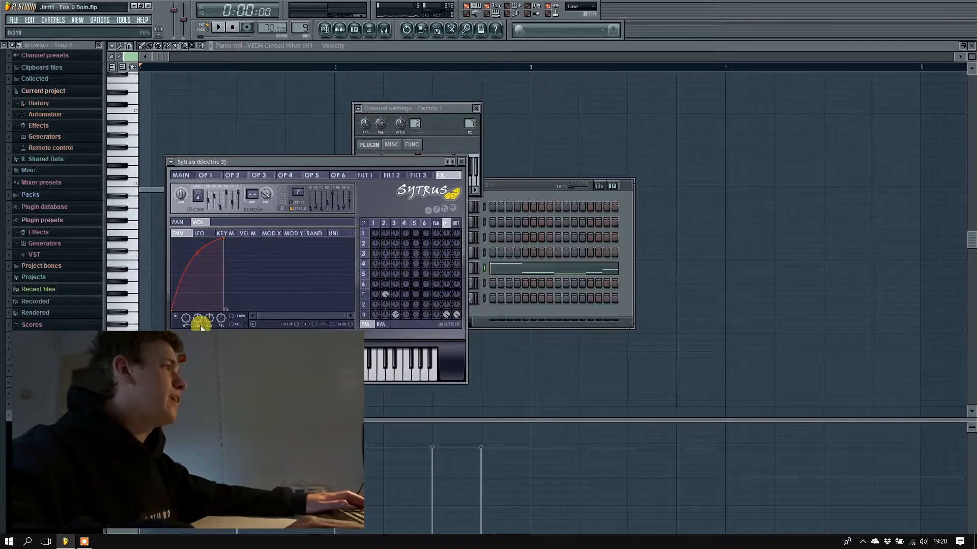
{"action": "left_click", "coordinate": [461, 163]}
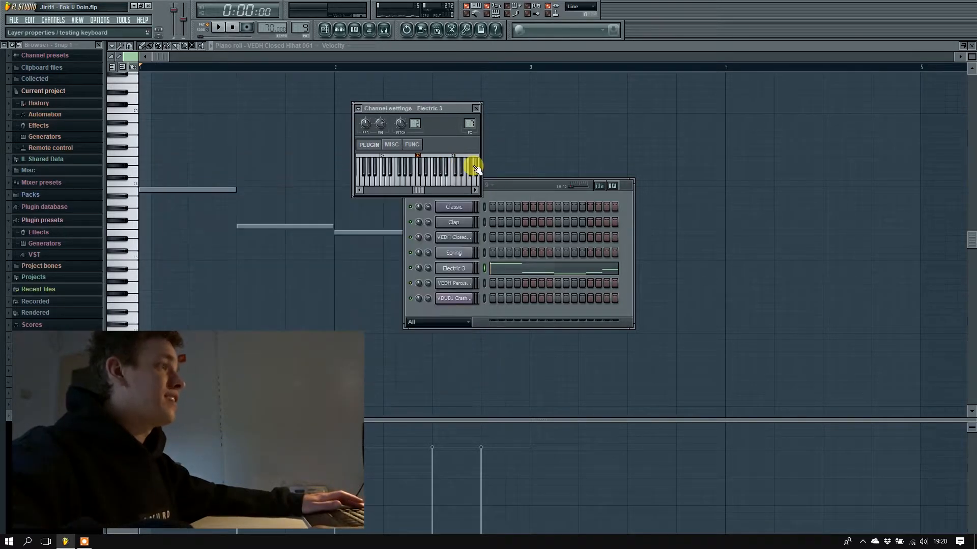
Bring the channel rack to the front and play pattern 9 while raising the system volume three steps.
{"action": "left_click", "coordinate": [518, 190]}
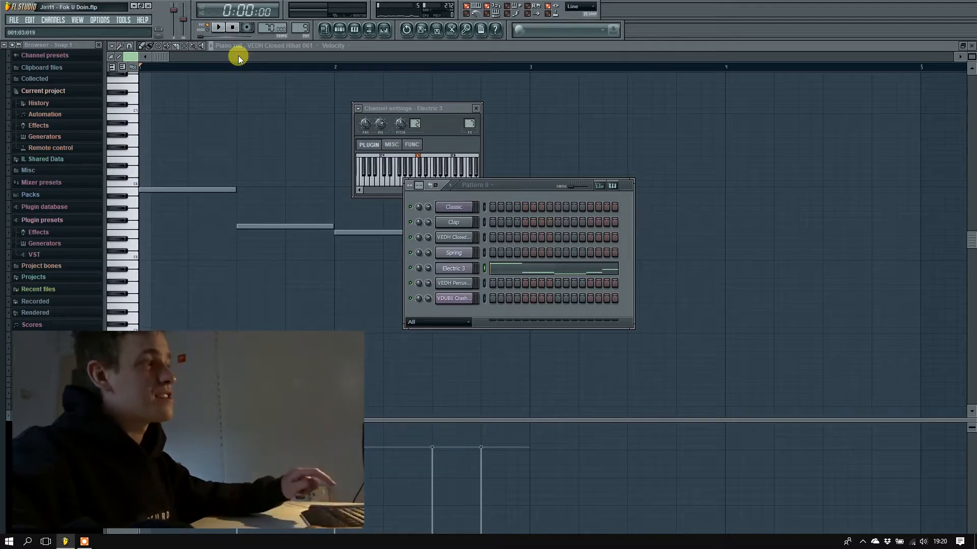
{"action": "key", "text": "space"}
{"action": "key", "text": "XF86AudioRaiseVolume"}
{"action": "key", "text": "XF86AudioRaiseVolume"}
{"action": "key", "text": "XF86AudioRaiseVolume"}
{"action": "key", "text": "XF86AudioRaiseVolume"}
{"action": "key", "text": "XF86AudioRaiseVolume"}
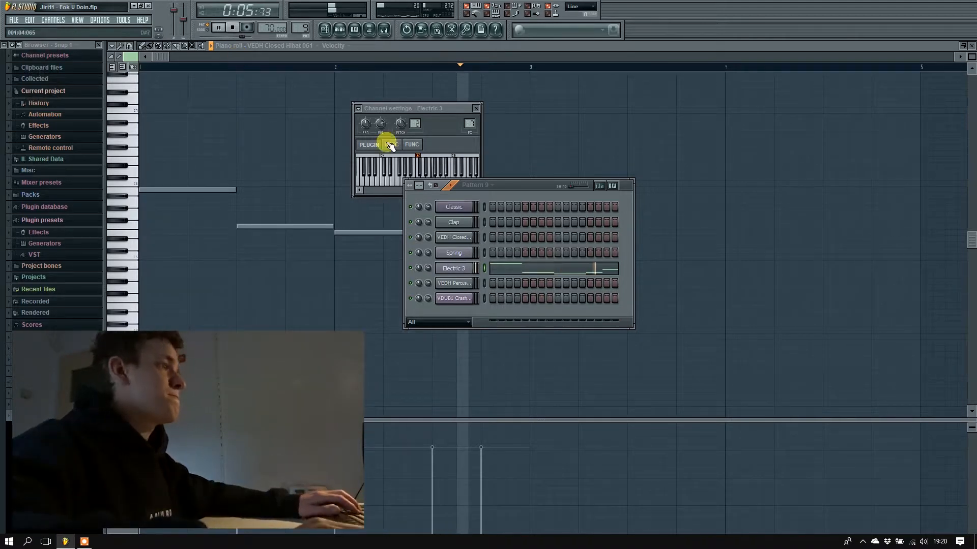
Open the Electric 3 notes in the piano roll, show note names in place of the piano keys, and stop playback.
{"action": "left_click", "coordinate": [515, 269]}
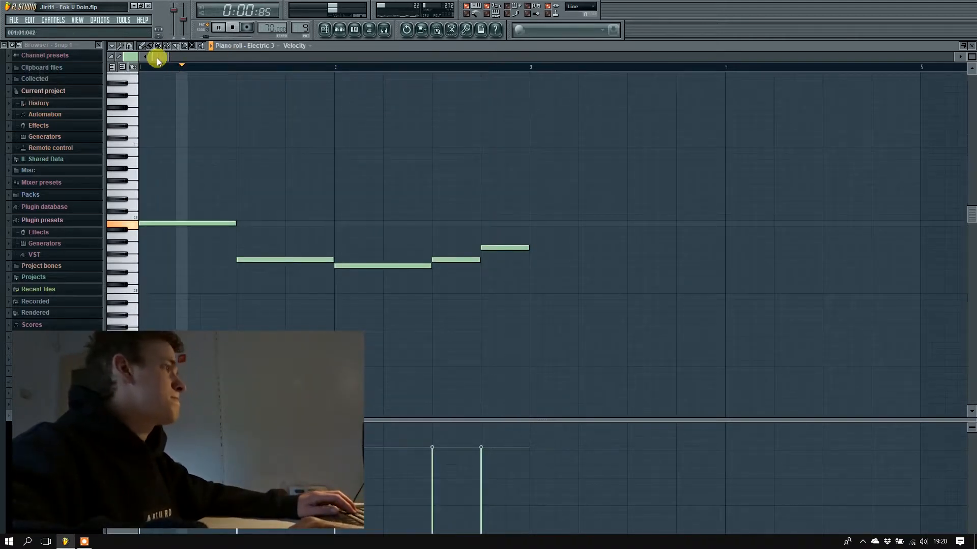
{"action": "left_click", "coordinate": [133, 67]}
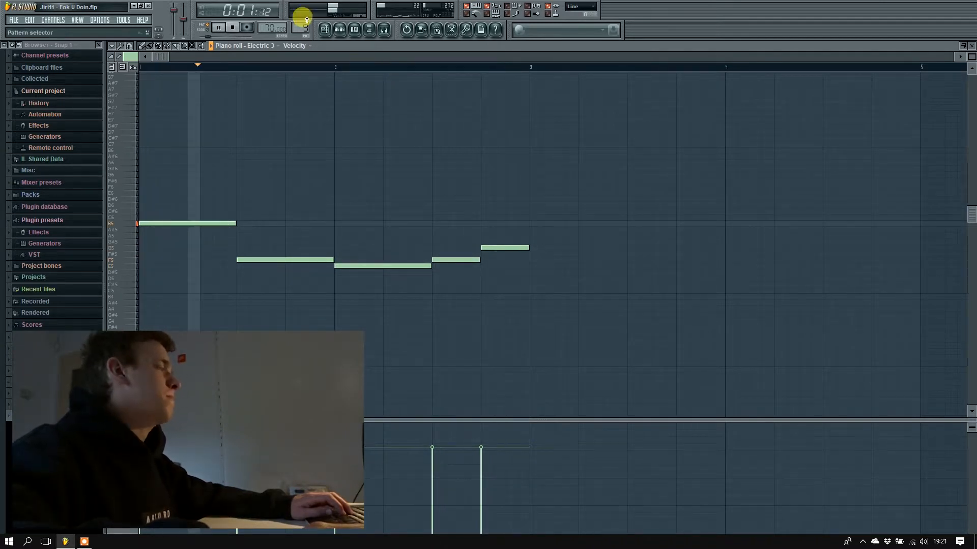
{"action": "key", "text": "space"}
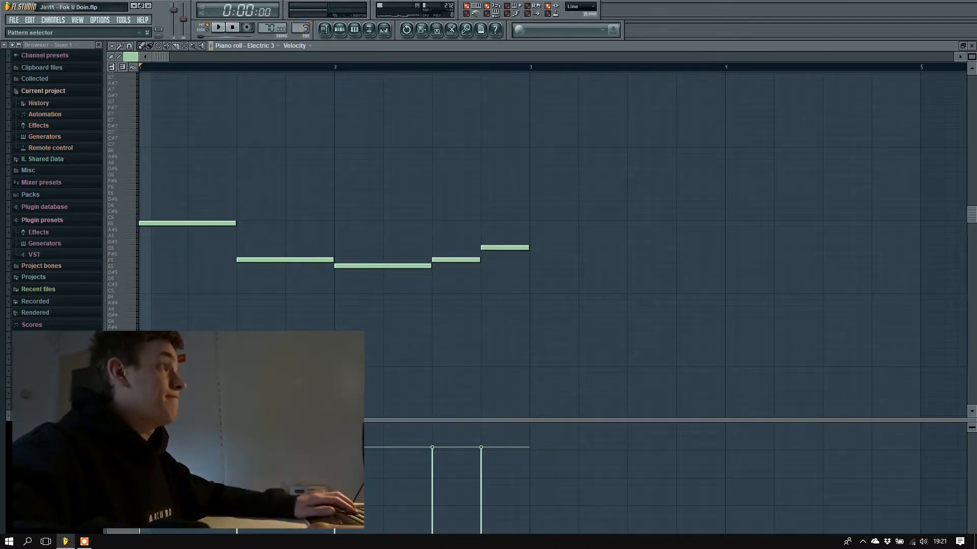
Switch to pattern 10 and play its Electric 3 notes in the piano roll, then stop playback.
{"action": "left_click_drag", "start_coordinate": [303, 28], "coordinate": [304, 23]}
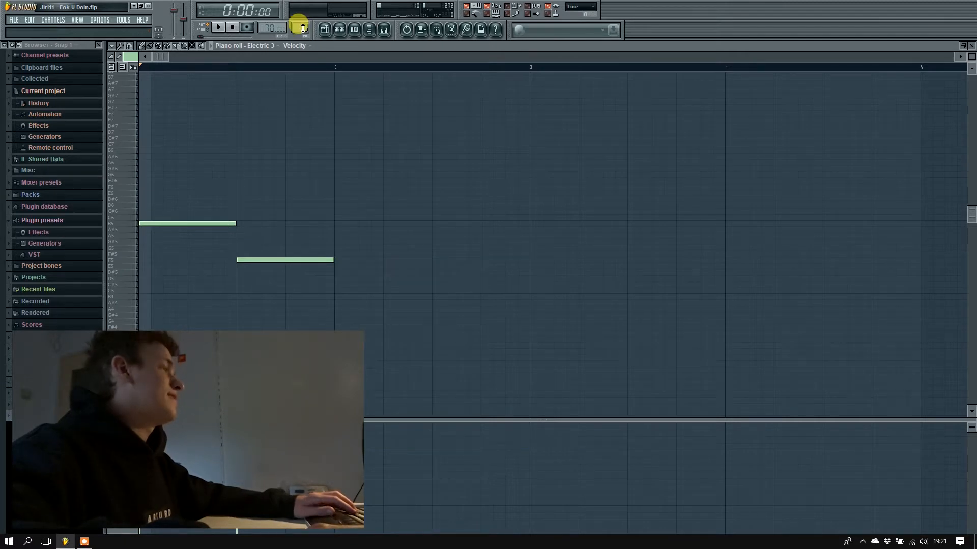
{"action": "key", "text": "space"}
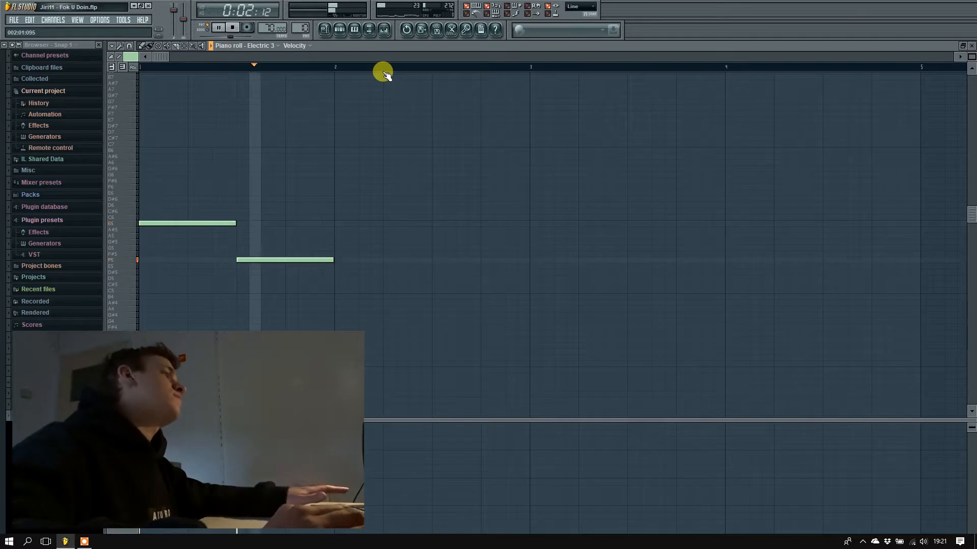
{"action": "key", "text": "space"}
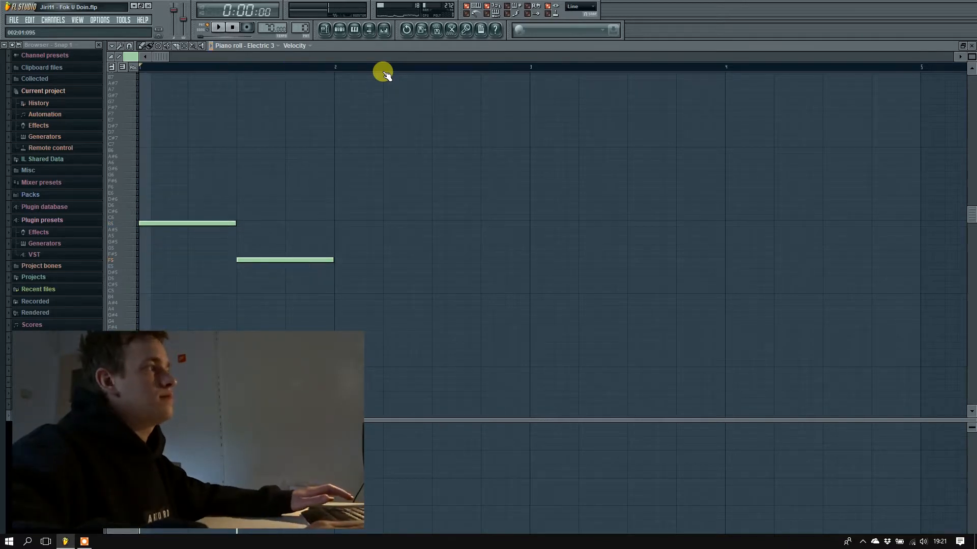
Return to the playlist and show the channel rack for pattern 10 over it.
{"action": "left_click", "coordinate": [325, 29]}
{"action": "left_click", "coordinate": [336, 30]}
{"action": "left_click", "coordinate": [325, 30]}
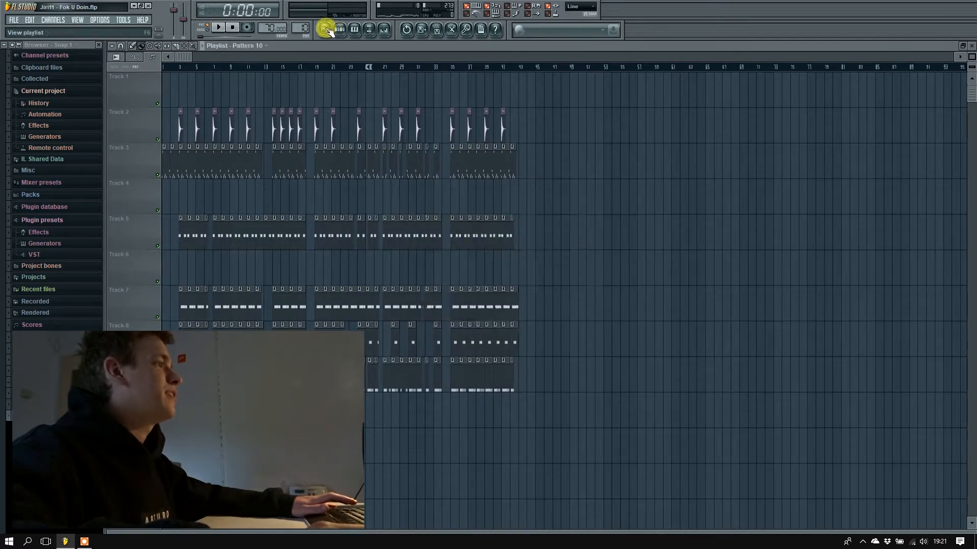
{"action": "left_click", "coordinate": [337, 30]}
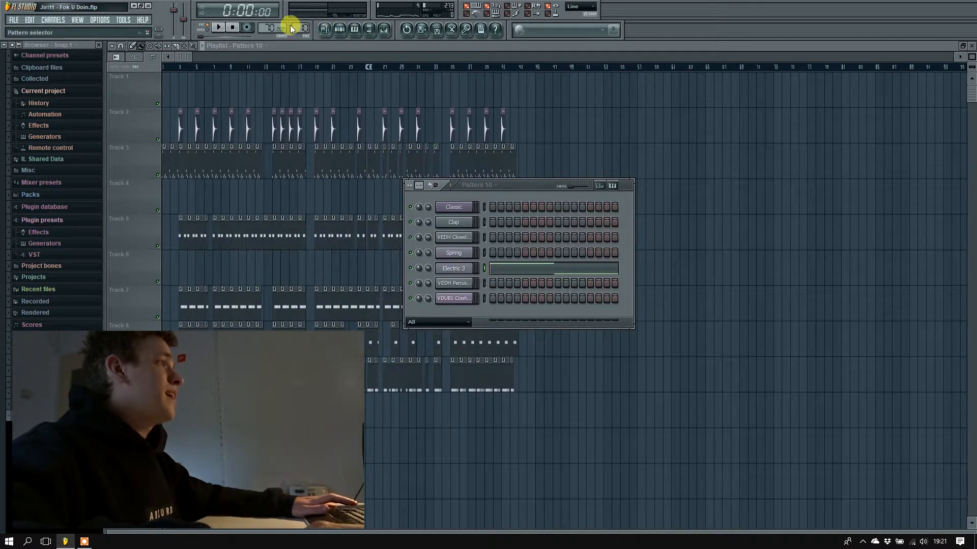
Switch to pattern 11, play its VEDH Percussion 076 part, and open the channel settings of the crash.
{"action": "left_click_drag", "start_coordinate": [300, 27], "coordinate": [301, 23]}
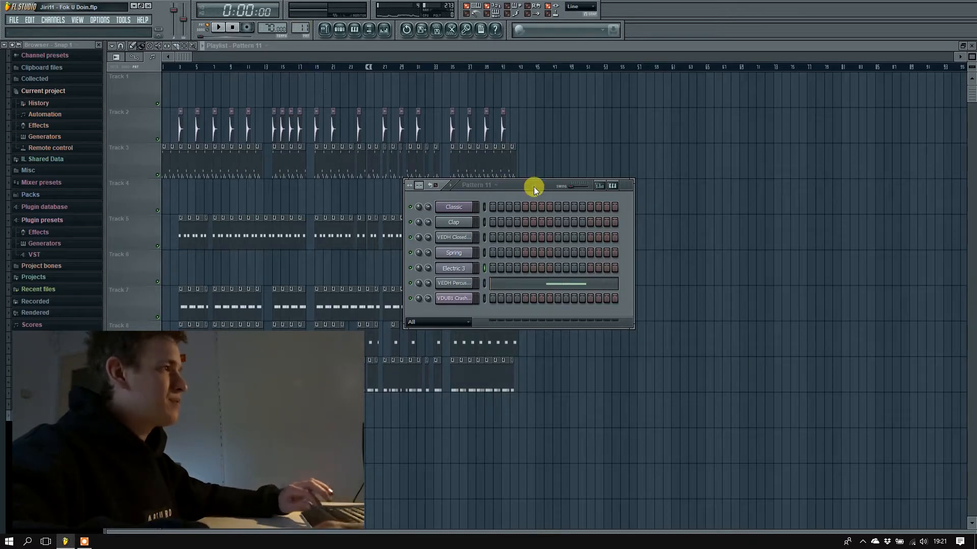
{"action": "key", "text": "space"}
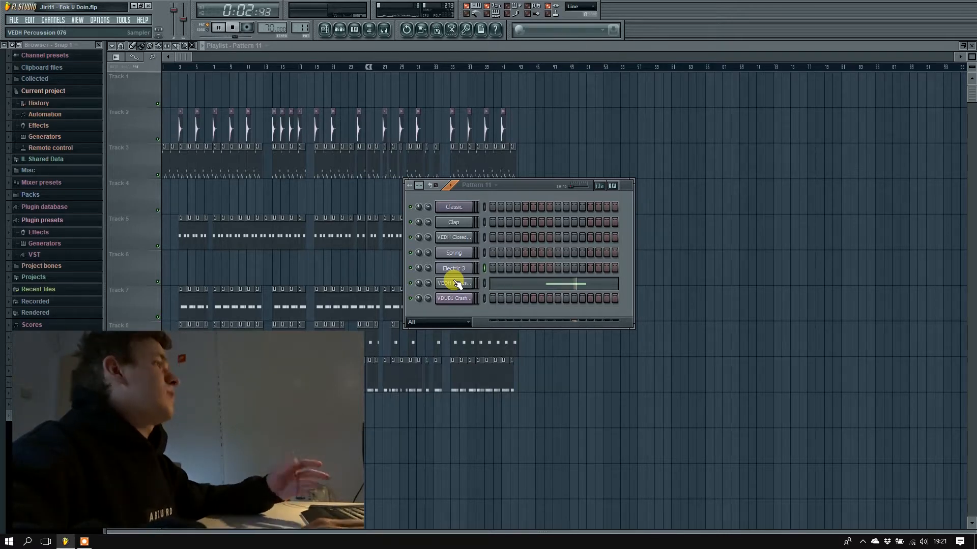
{"action": "left_click", "coordinate": [468, 299]}
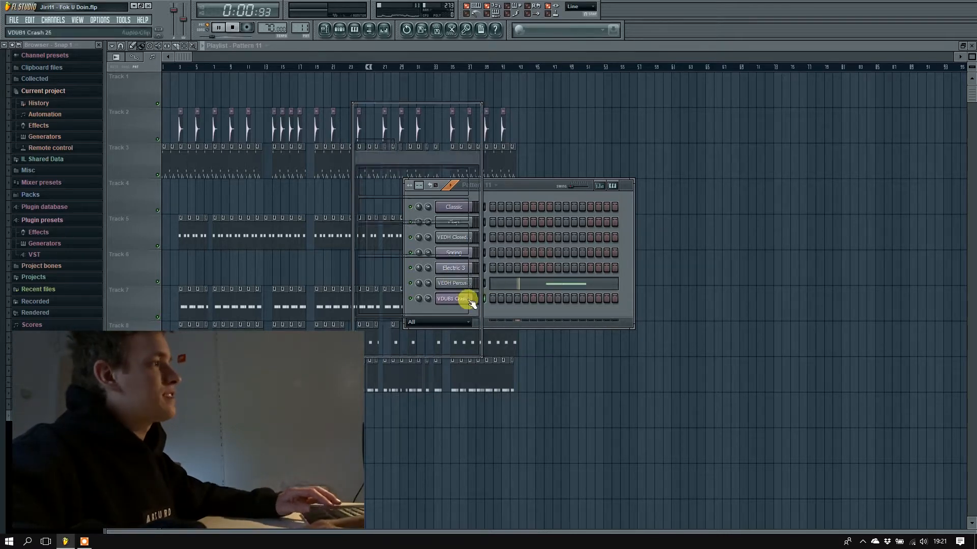
Close the crash's channel settings and turn on Cut itself for the crash, VEDH Percussion and Clap channels.
{"action": "key", "text": "space"}
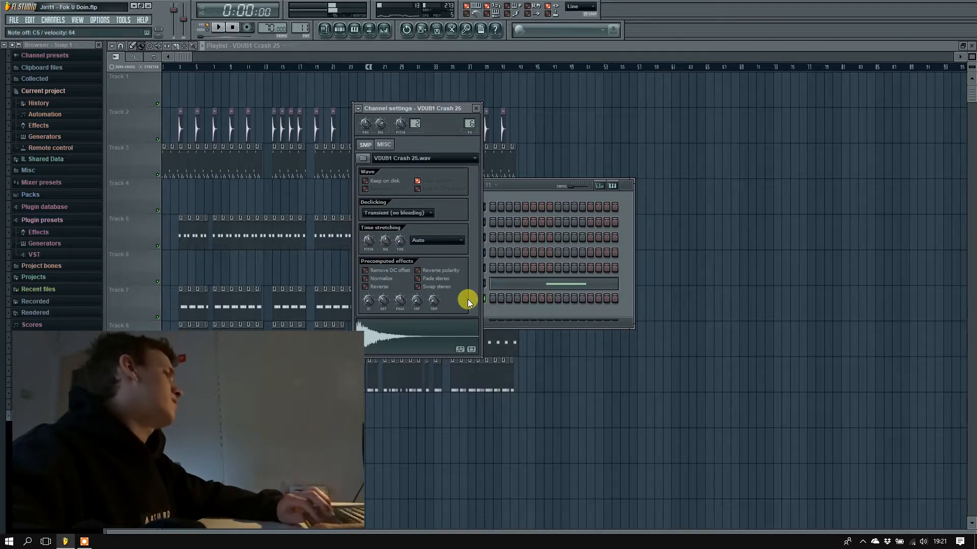
{"action": "key", "text": "Escape"}
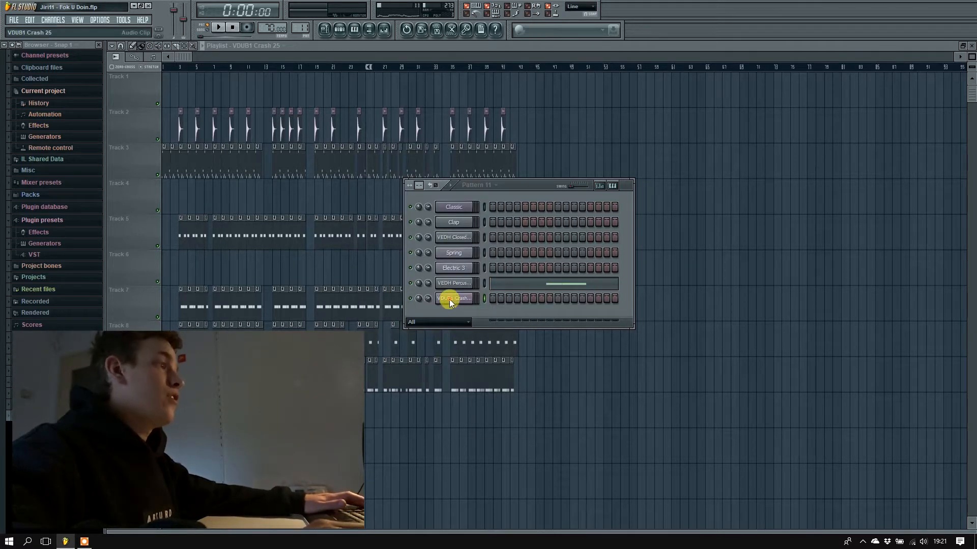
{"action": "right_click", "coordinate": [471, 297]}
{"action": "left_click", "coordinate": [486, 344]}
{"action": "right_click", "coordinate": [465, 283]}
{"action": "left_click", "coordinate": [486, 329]}
{"action": "right_click", "coordinate": [470, 266]}
{"action": "right_click", "coordinate": [457, 255]}
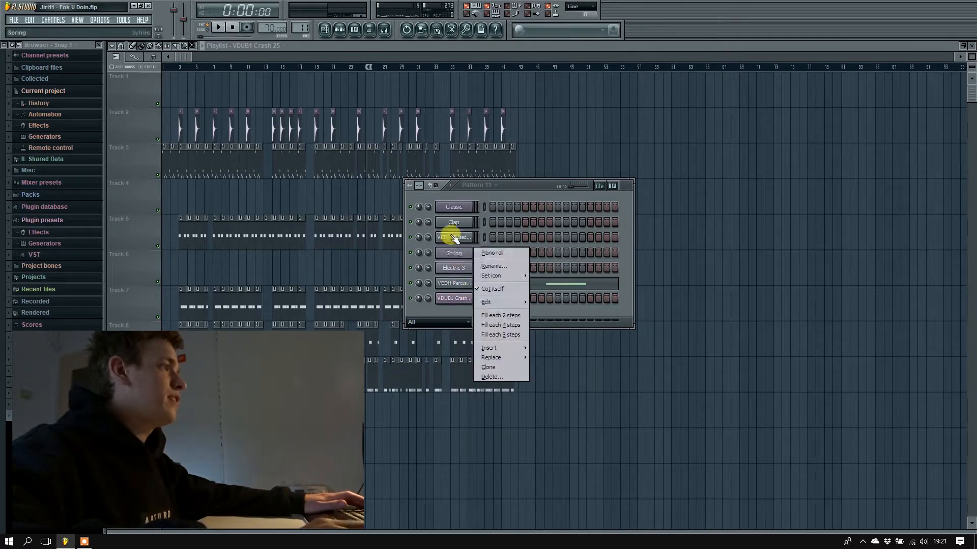
{"action": "right_click", "coordinate": [452, 239]}
{"action": "right_click", "coordinate": [452, 226]}
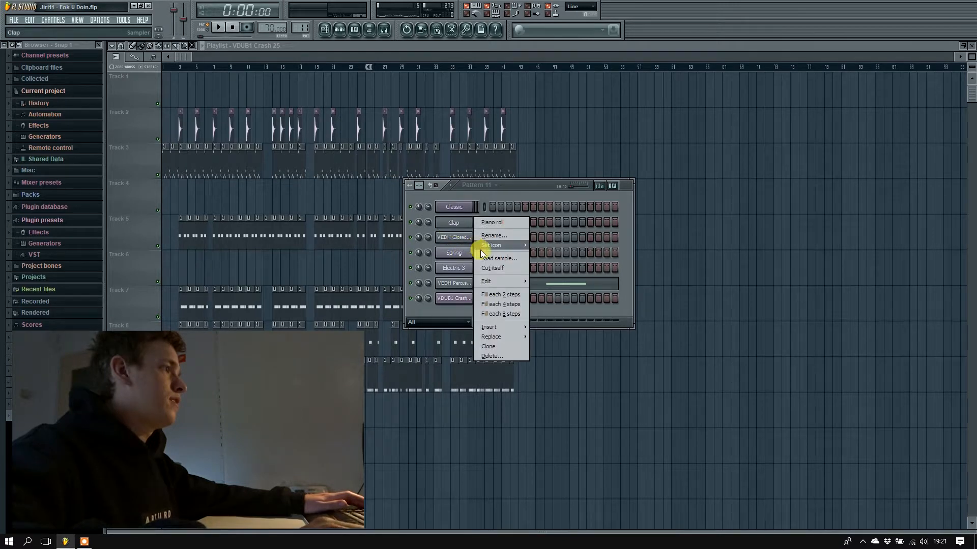
{"action": "left_click", "coordinate": [493, 268]}
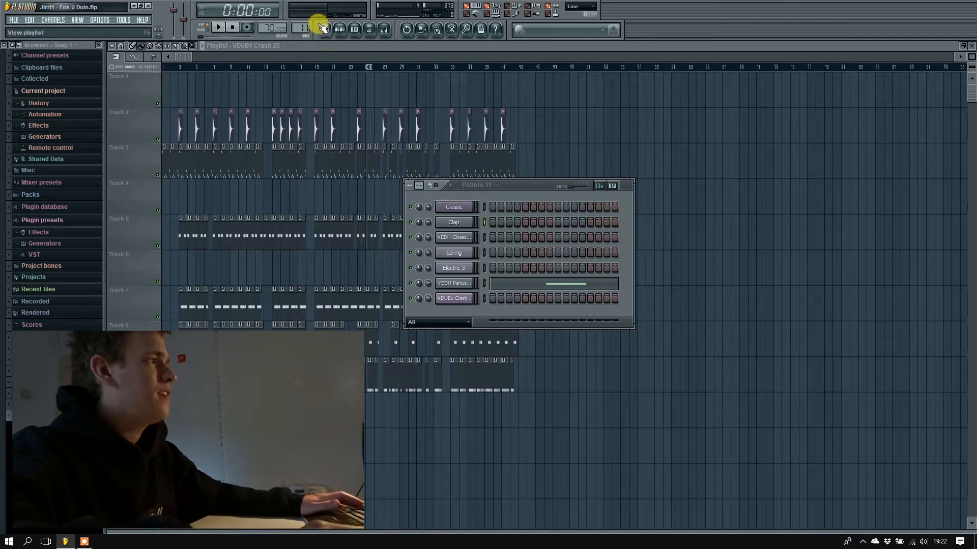
Switch to pattern 1, hide the channel rack, and set playback to song mode.
{"action": "left_click_drag", "start_coordinate": [304, 28], "coordinate": [305, 48]}
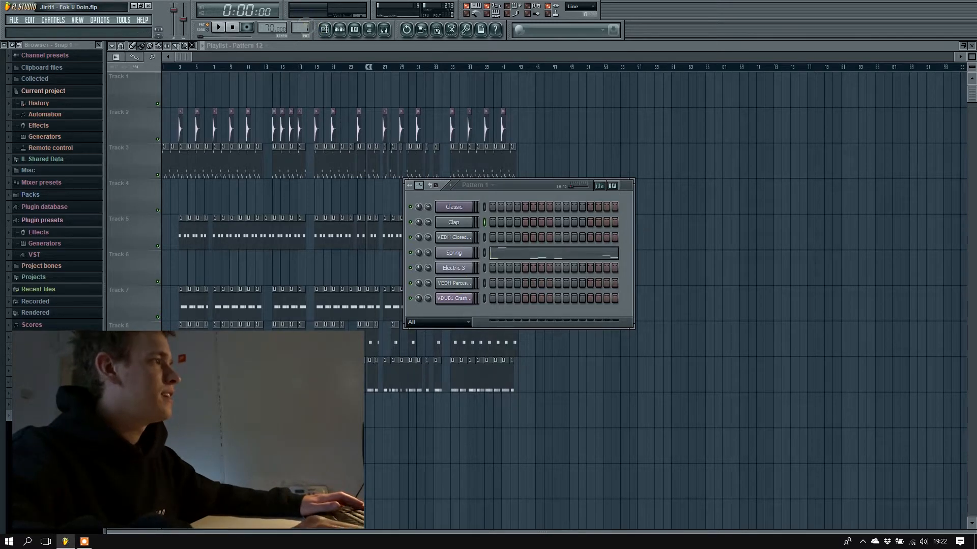
{"action": "right_click", "coordinate": [383, 82]}
{"action": "key", "text": "1"}
{"action": "left_click_drag", "start_coordinate": [266, 57], "coordinate": [77, 65]}
{"action": "scroll", "coordinate": [313, 90], "scroll_direction": "down", "scroll_amount": 8}
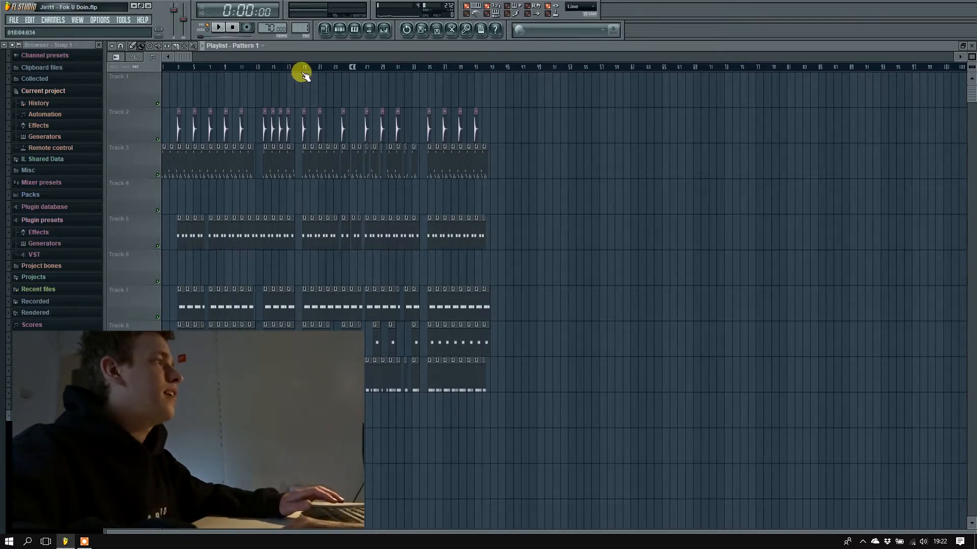
{"action": "left_click", "coordinate": [208, 31]}
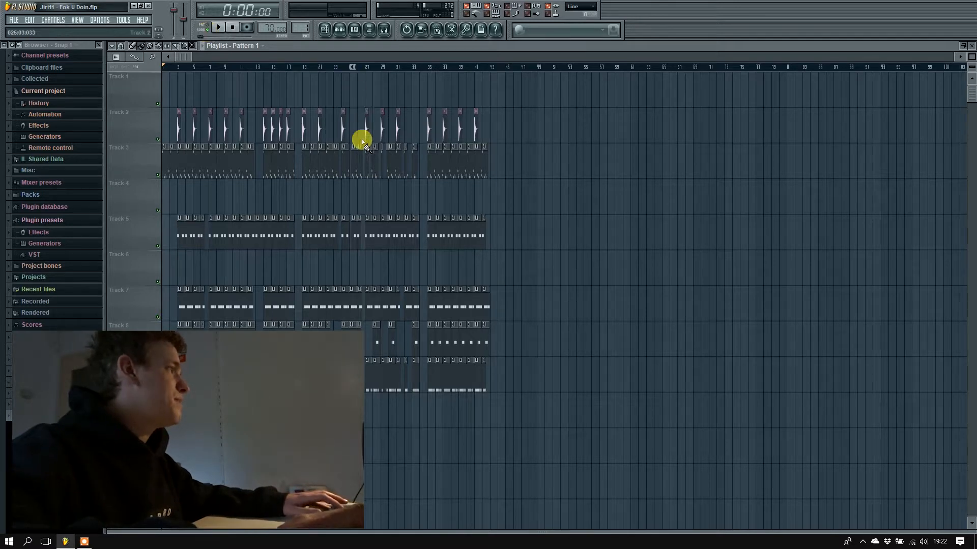
Examine the playlist arrangement and its gaps between clips through to the end of the song, and return to the start.
{"action": "scroll", "coordinate": [346, 100], "scroll_direction": "up", "scroll_amount": 4}
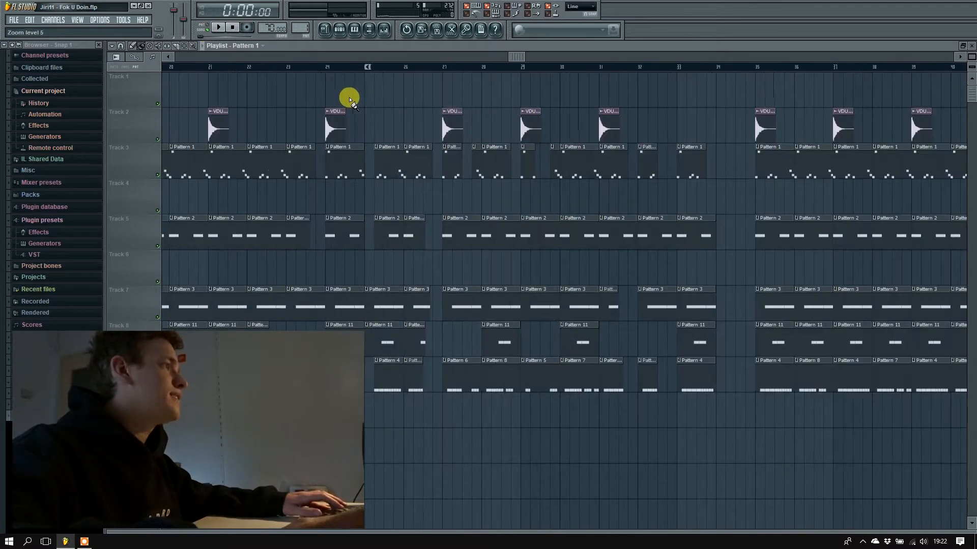
{"action": "scroll", "coordinate": [398, 68], "scroll_direction": "down", "scroll_amount": 4}
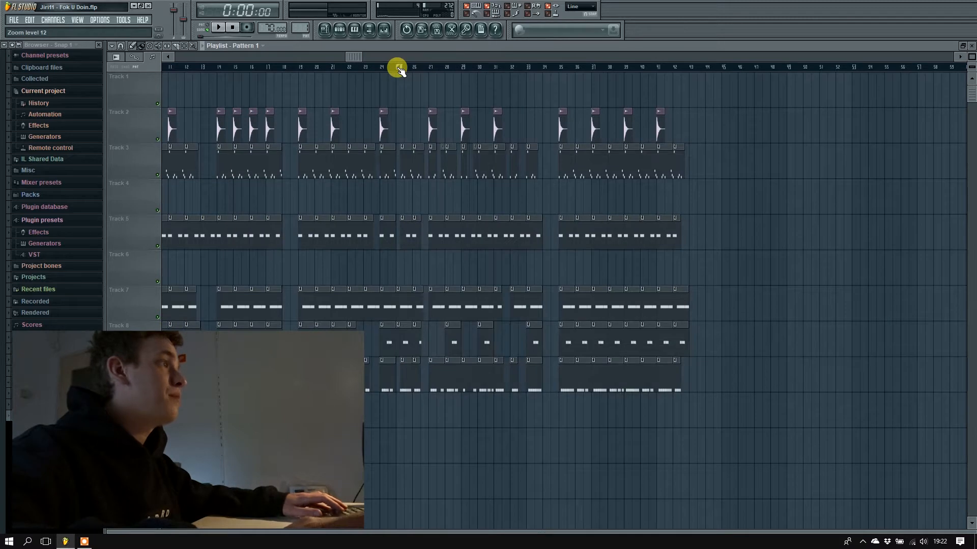
{"action": "scroll", "coordinate": [398, 68], "scroll_direction": "up", "scroll_amount": 4}
{"action": "left_click_drag", "start_coordinate": [593, 57], "coordinate": [610, 57]}
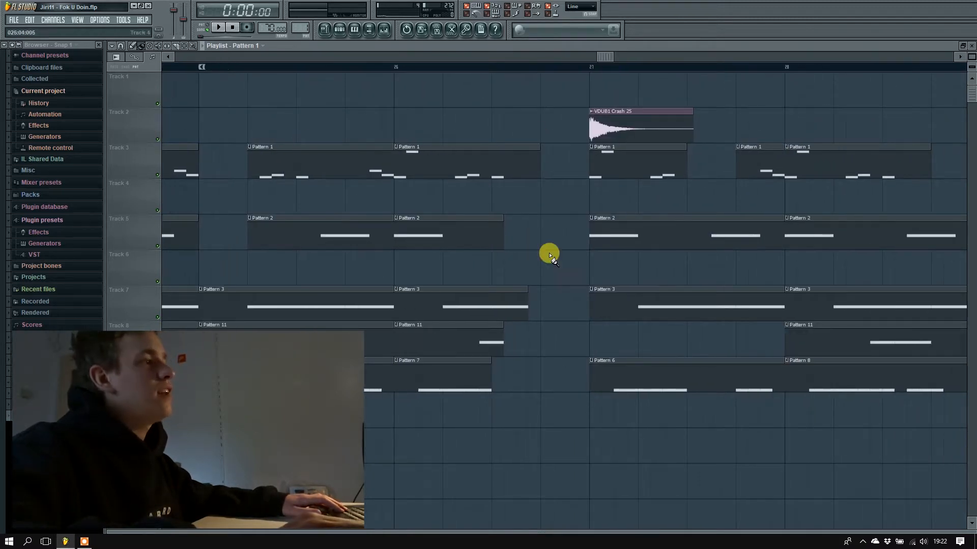
{"action": "scroll", "coordinate": [800, 98], "scroll_direction": "down", "scroll_amount": 1}
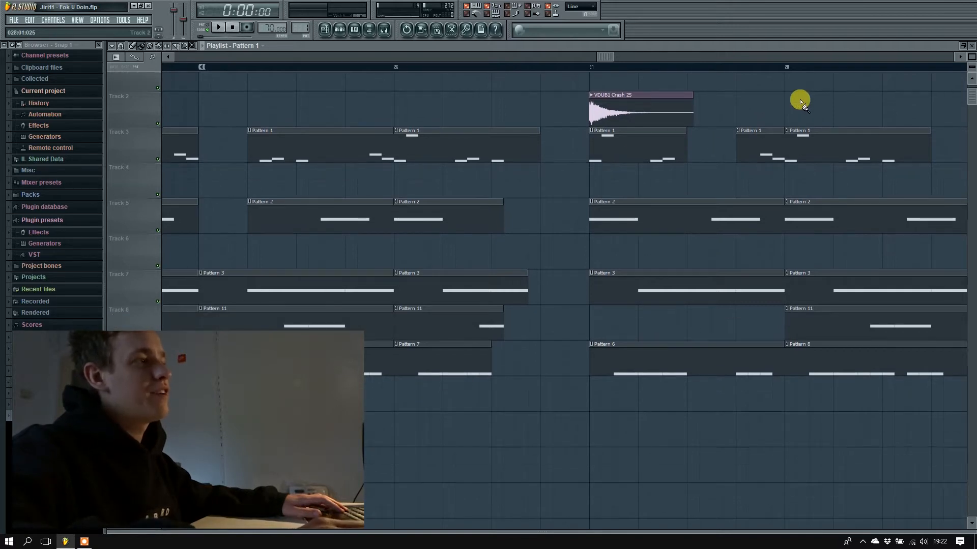
{"action": "left_click_drag", "start_coordinate": [618, 53], "coordinate": [847, 38]}
{"action": "scroll", "coordinate": [603, 87], "scroll_direction": "down", "scroll_amount": 5}
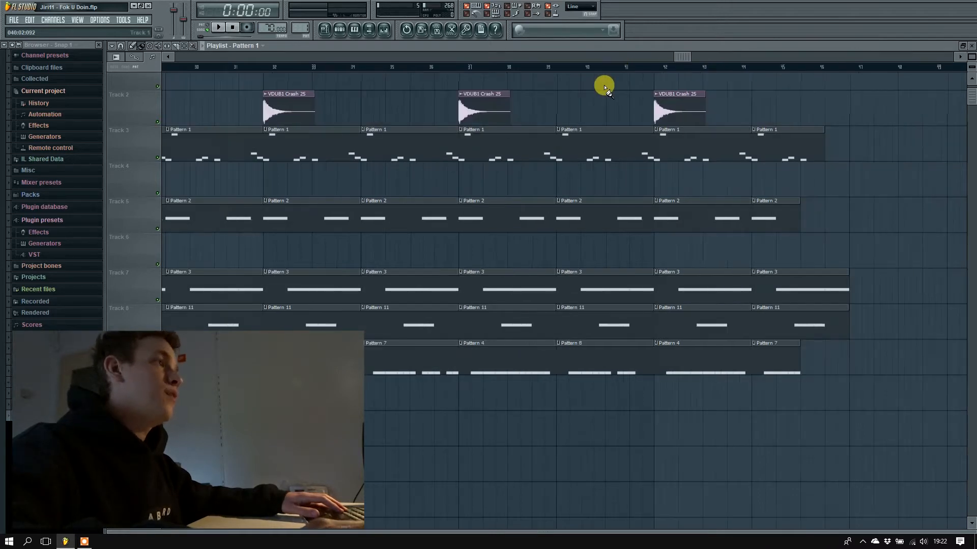
{"action": "left_click_drag", "start_coordinate": [639, 57], "coordinate": [77, 46]}
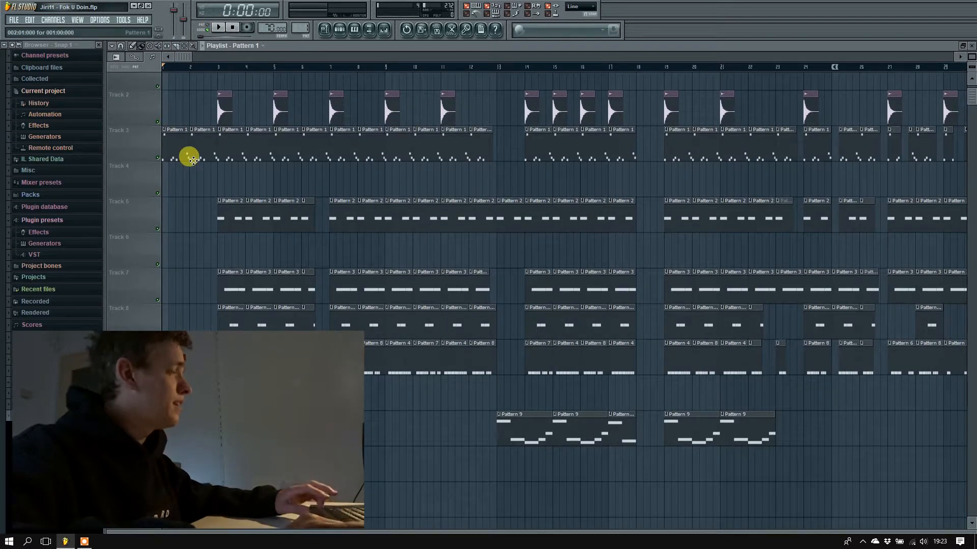
Play the whole song from the first bar past its last clips, then stop playback.
{"action": "key", "text": "space"}
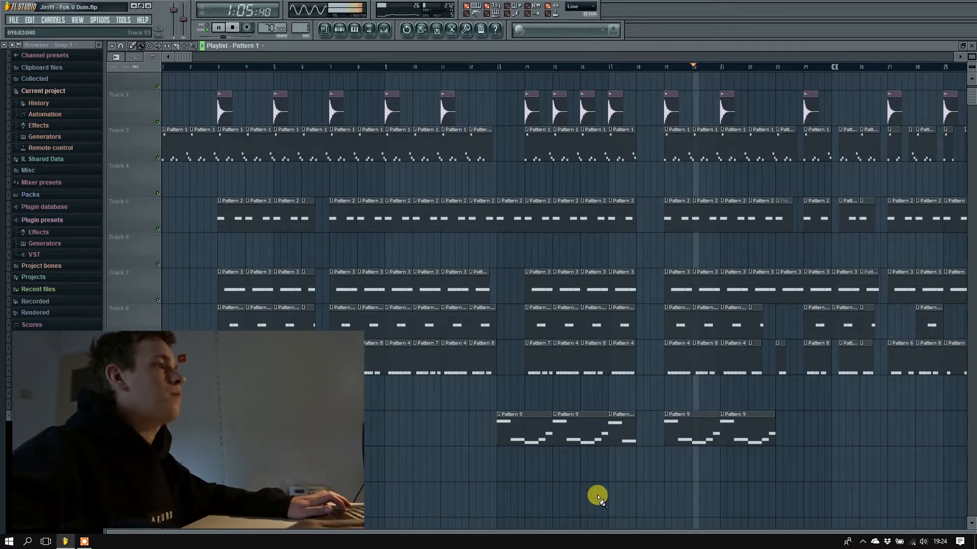
{"action": "scroll", "coordinate": [712, 498], "scroll_direction": "down", "scroll_amount": 2}
{"action": "scroll", "coordinate": [696, 497], "scroll_direction": "up", "scroll_amount": 1}
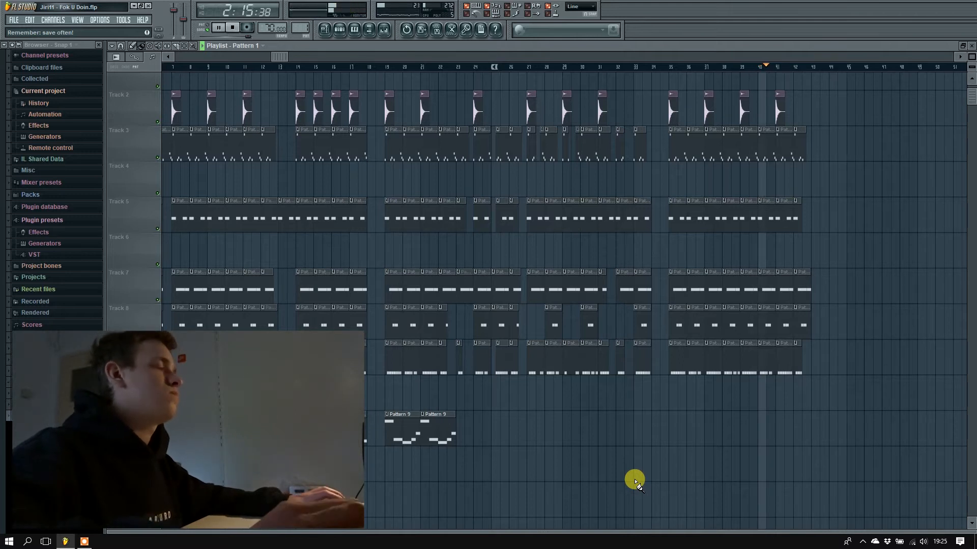
{"action": "scroll", "coordinate": [865, 366], "scroll_direction": "down", "scroll_amount": 1}
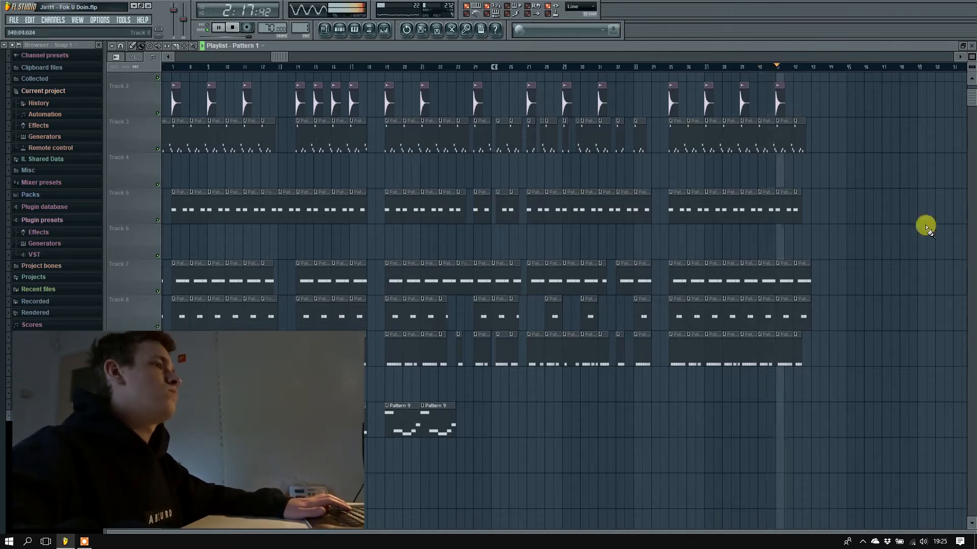
{"action": "left_click", "coordinate": [925, 205]}
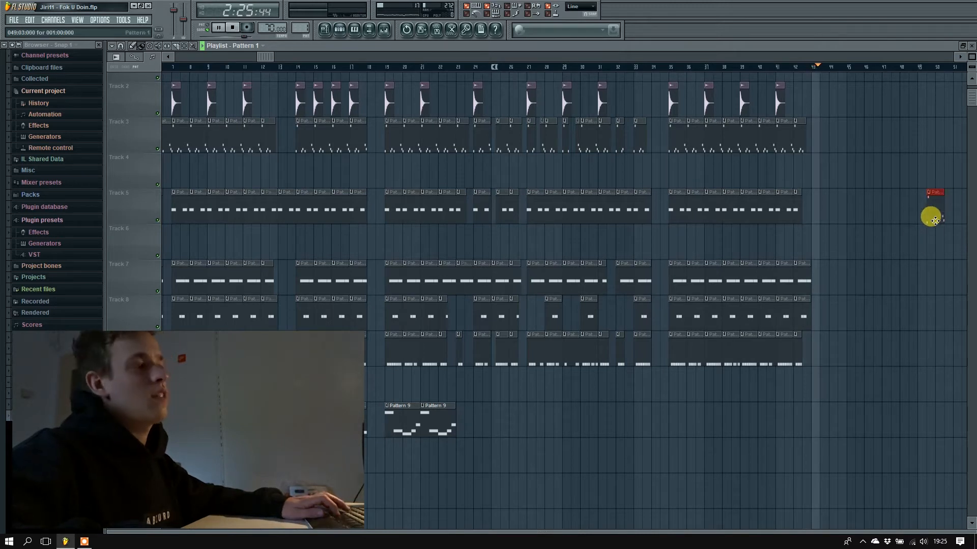
{"action": "key", "text": "space"}
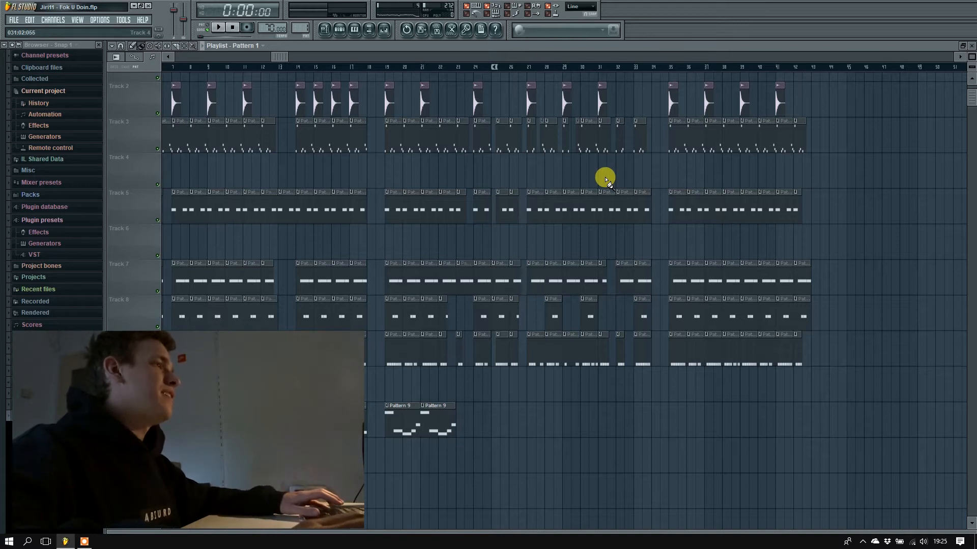
Copy a Pattern 1 clip to bar 45 on Track 3 and make the copy unique.
{"action": "scroll", "coordinate": [593, 174], "scroll_direction": "up", "scroll_amount": 5}
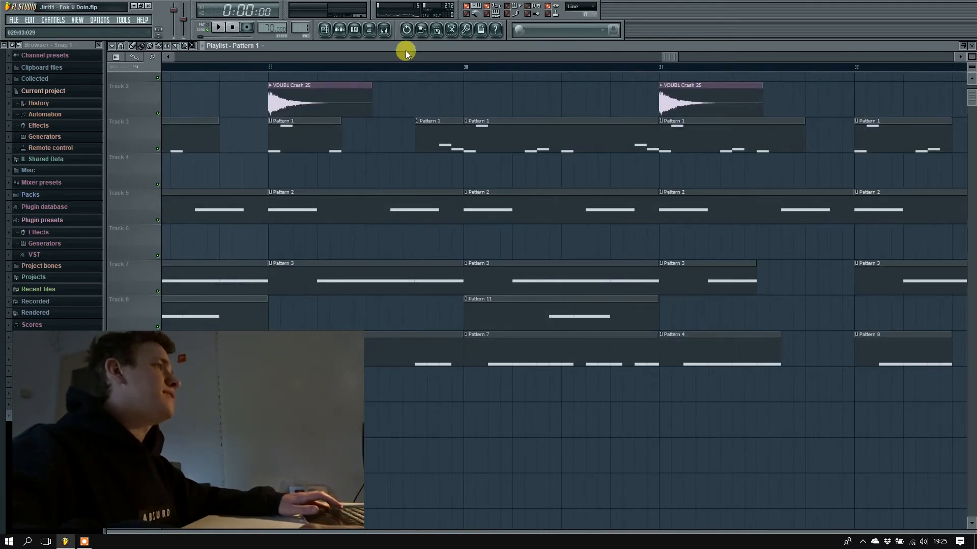
{"action": "left_click_drag", "start_coordinate": [657, 60], "coordinate": [617, 56]}
{"action": "scroll", "coordinate": [525, 157], "scroll_direction": "down", "scroll_amount": 5}
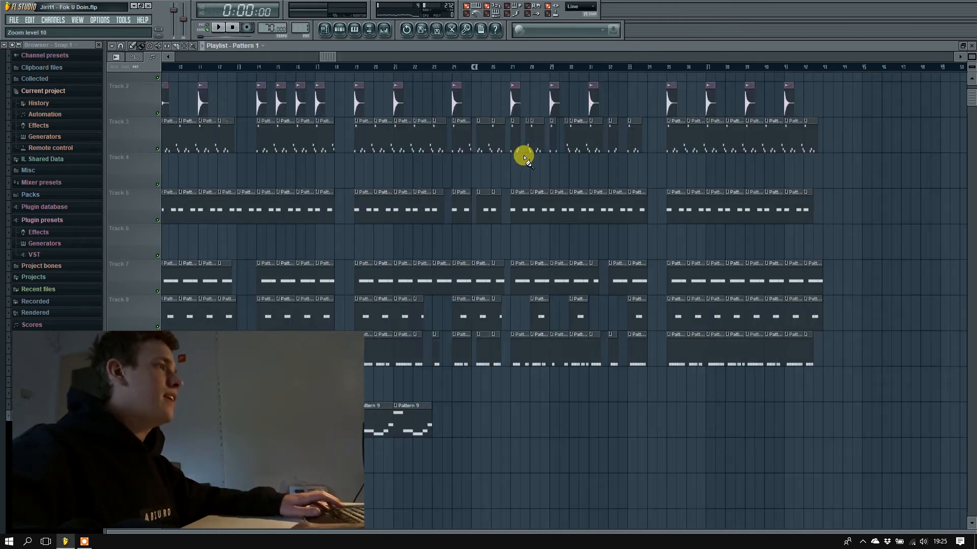
{"action": "scroll", "coordinate": [880, 173], "scroll_direction": "up", "scroll_amount": 3}
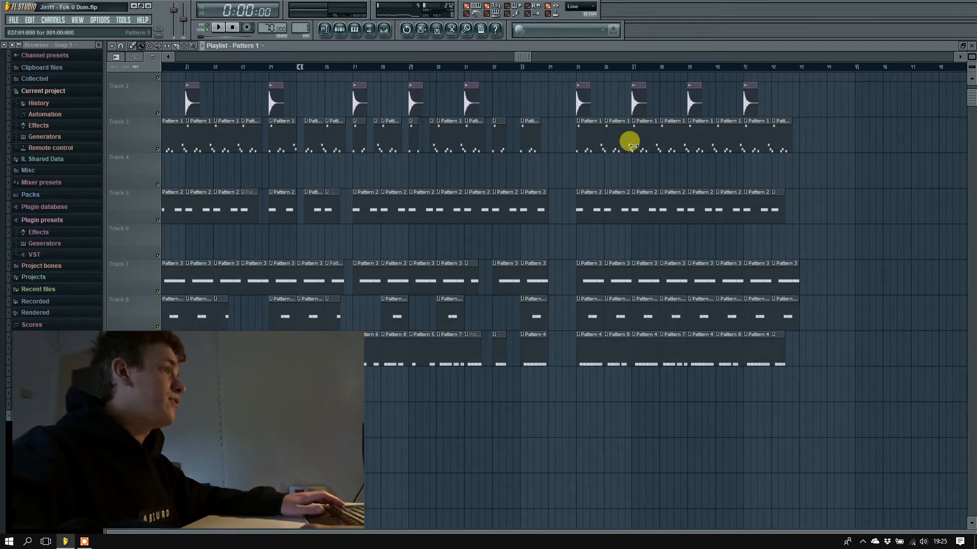
{"action": "left_click_drag", "start_coordinate": [594, 136], "coordinate": [869, 146]}
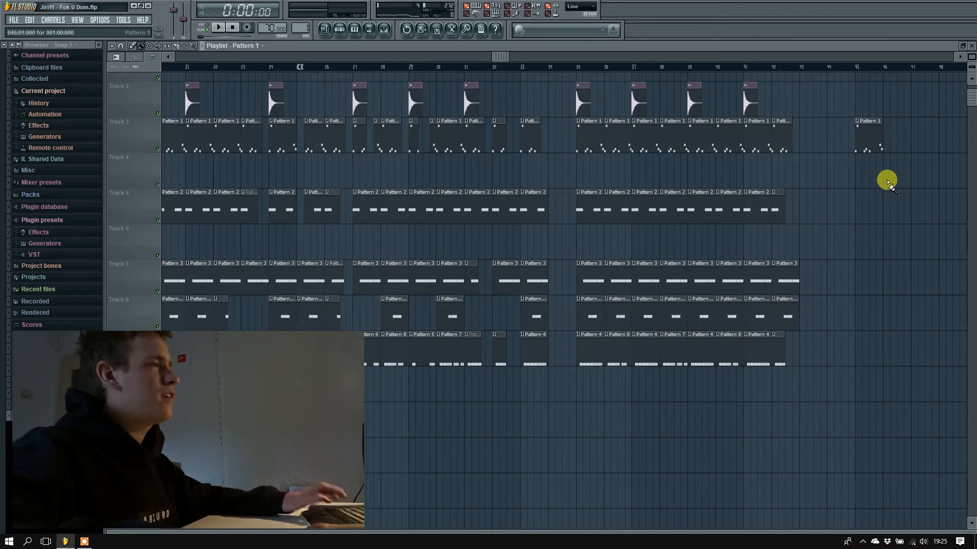
{"action": "right_click", "coordinate": [857, 124]}
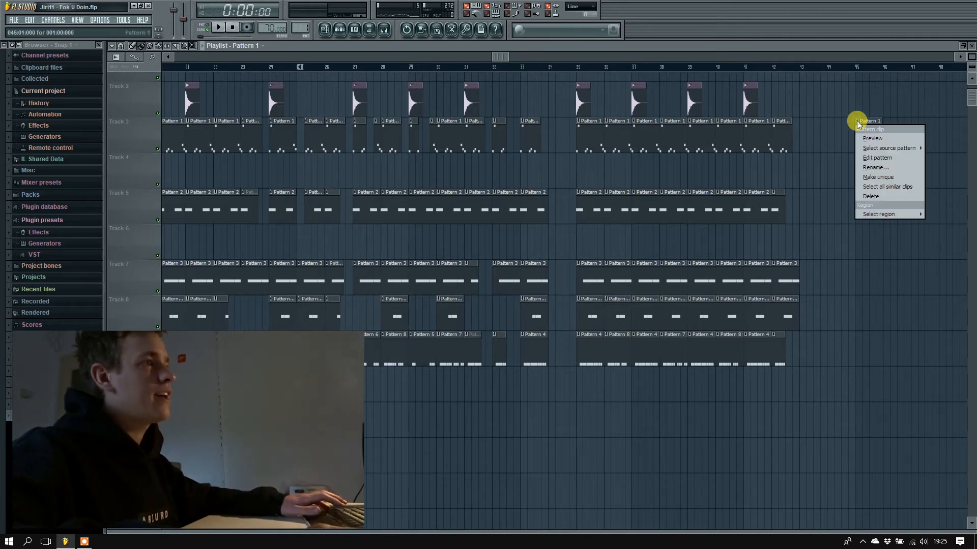
{"action": "left_click", "coordinate": [890, 177]}
Delete the last two Spring notes of Pattern 2 in the piano roll, then play its playlist clip from bar 45.
{"action": "double_click", "coordinate": [863, 129]}
{"action": "left_click", "coordinate": [496, 217]}
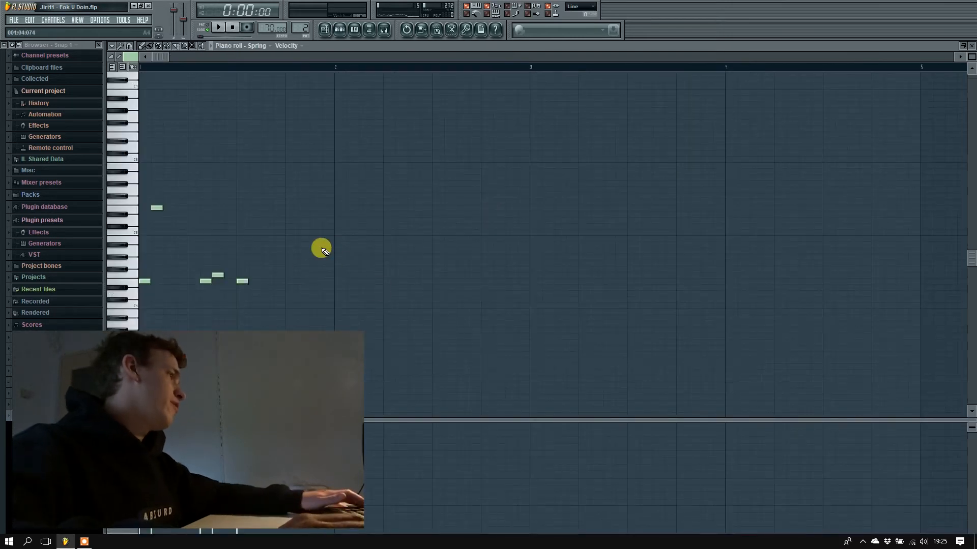
{"action": "key", "text": "F5"}
{"action": "key", "text": "F6"}
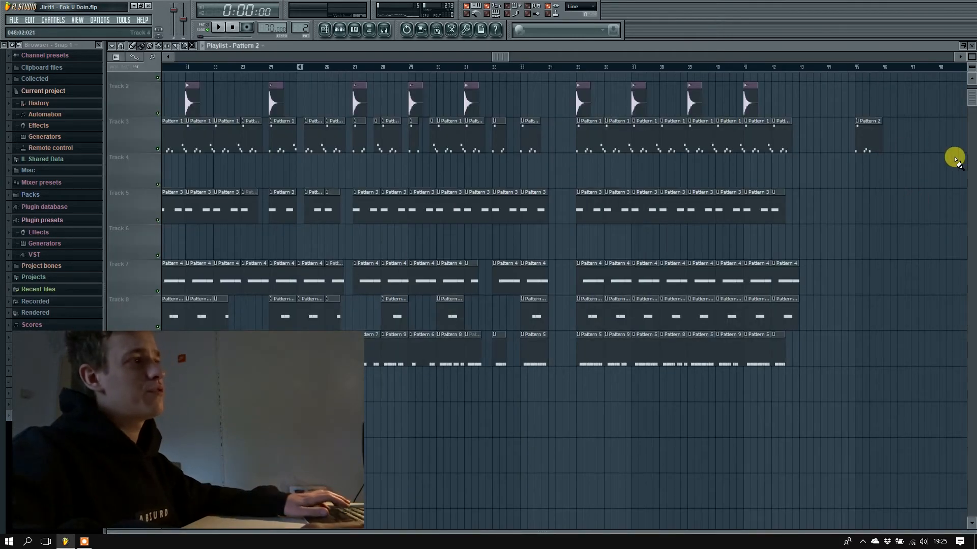
{"action": "scroll", "coordinate": [954, 154], "scroll_direction": "up", "scroll_amount": 5}
{"action": "left_click", "coordinate": [263, 67]}
{"action": "key", "text": "space"}
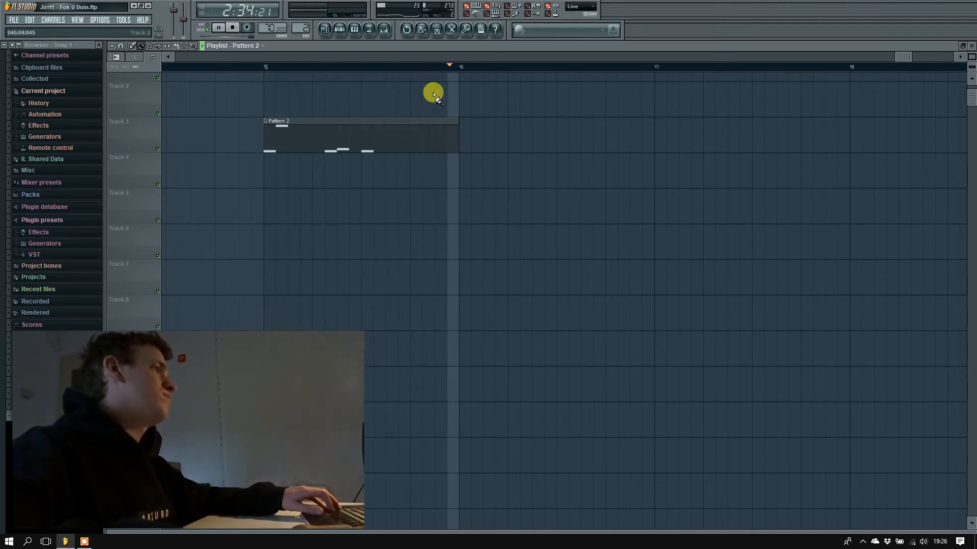
Undo the note deletion and the earlier clip move, and delete the Pattern 2 clip at bar 45.
{"action": "key", "text": "ctrl+alt+z"}
{"action": "key", "text": "ctrl+alt+z"}
{"action": "key", "text": "ctrl+alt+z"}
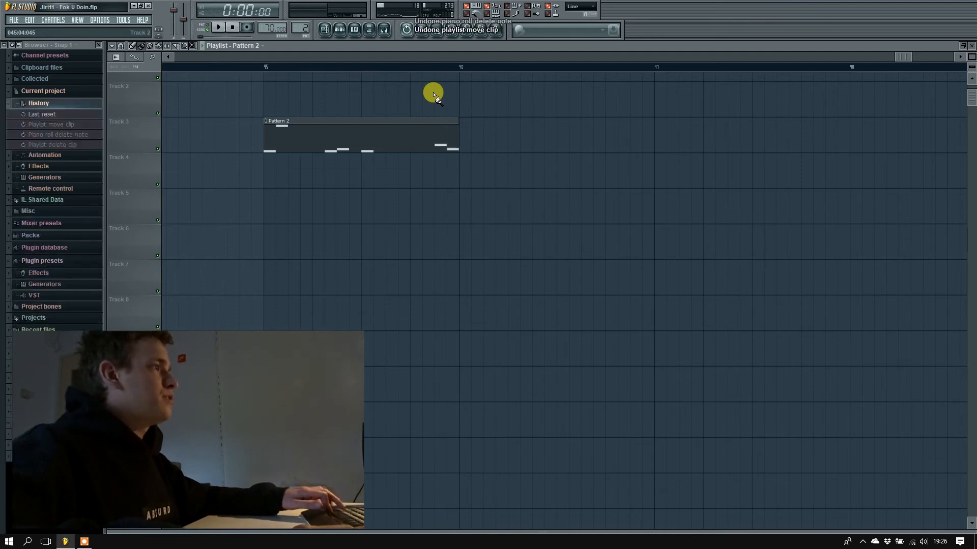
{"action": "scroll", "coordinate": [433, 95], "scroll_direction": "down", "scroll_amount": 3}
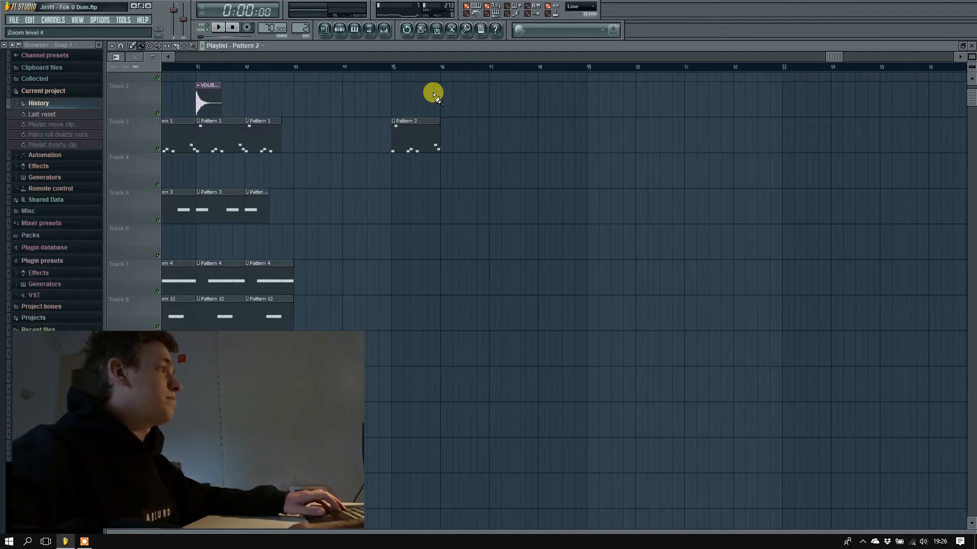
{"action": "right_click", "coordinate": [415, 133]}
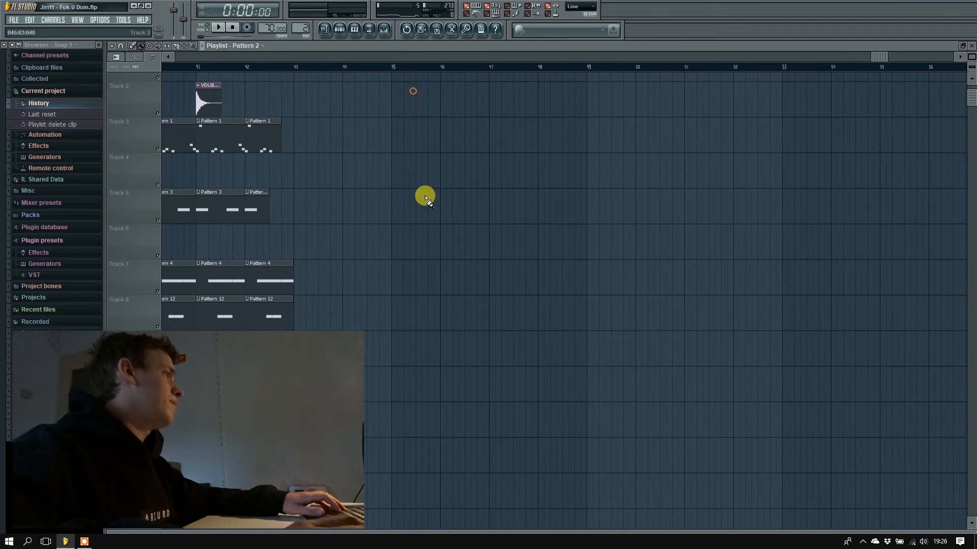
Copy a Pattern 1 clip to bar 45 on Track 3 and slice it just before its last two notes.
{"action": "left_click_drag", "start_coordinate": [908, 57], "coordinate": [768, 58]}
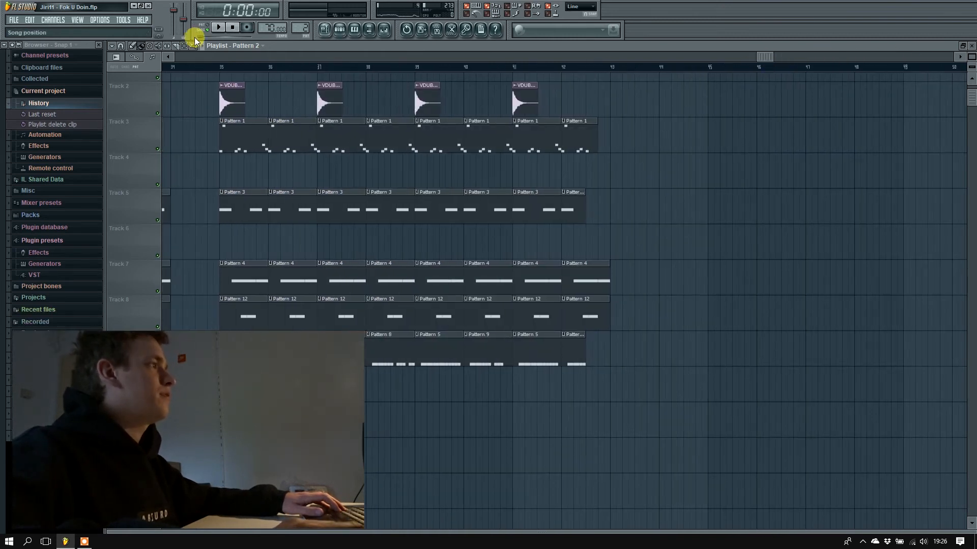
{"action": "left_click", "coordinate": [176, 46]}
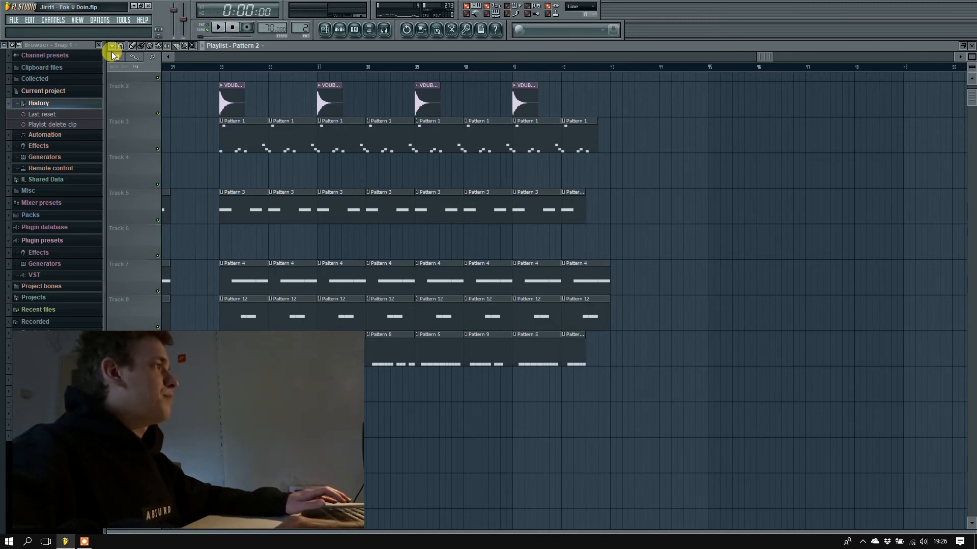
{"action": "left_click", "coordinate": [133, 46]}
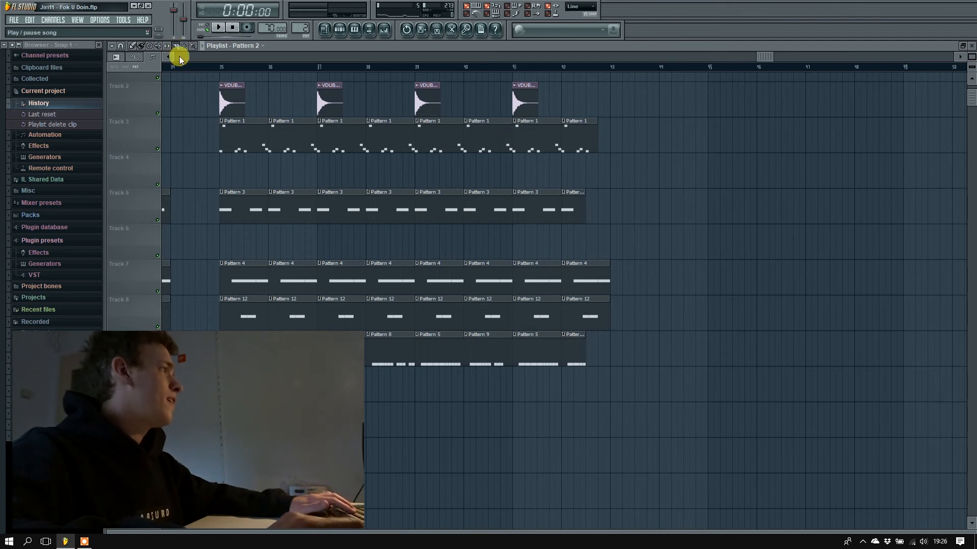
{"action": "left_click", "coordinate": [132, 46]}
{"action": "left_click_drag", "start_coordinate": [225, 120], "coordinate": [725, 150]}
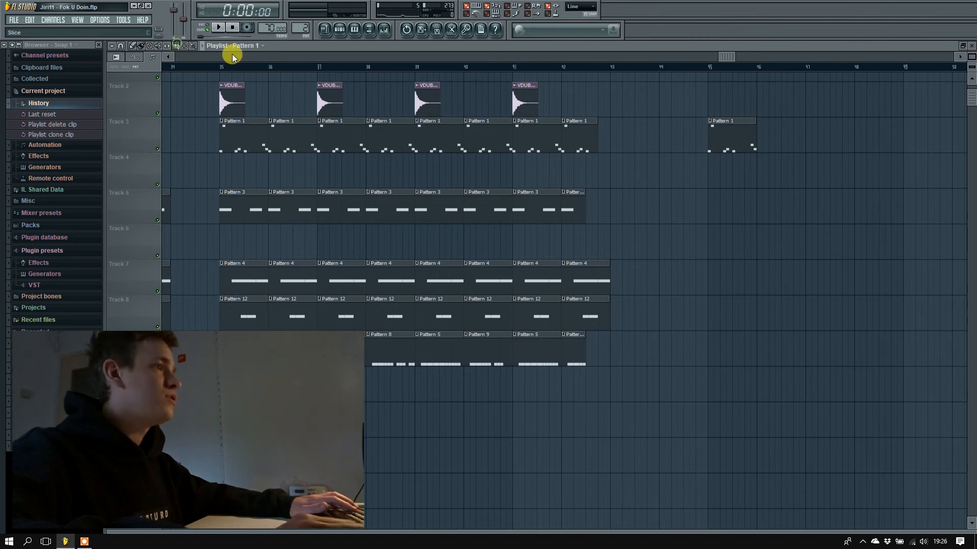
{"action": "left_click_drag", "start_coordinate": [730, 101], "coordinate": [746, 174]}
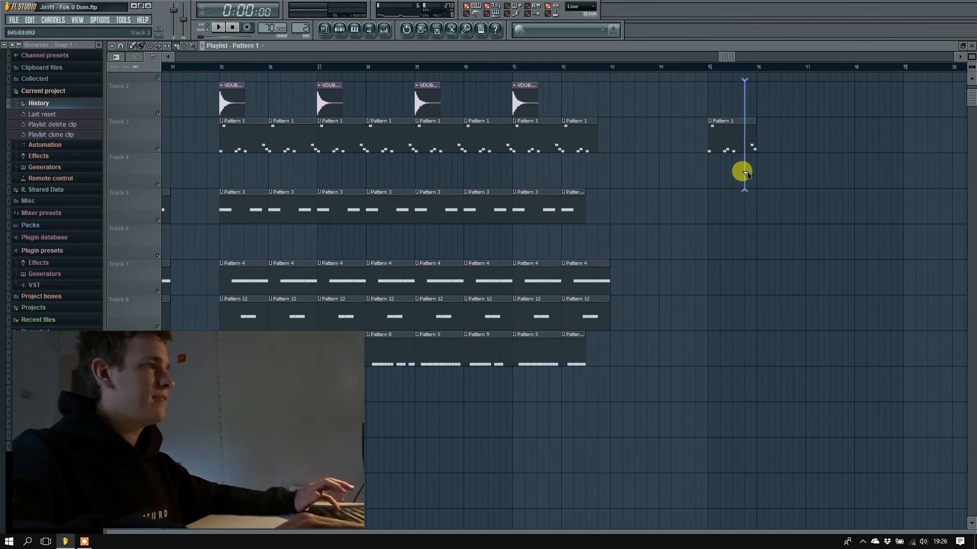
Slice off and remove the last two notes of the Pattern 1 clip at bar 45, then play that bar as a loop.
{"action": "left_click_drag", "start_coordinate": [745, 175], "coordinate": [742, 171]}
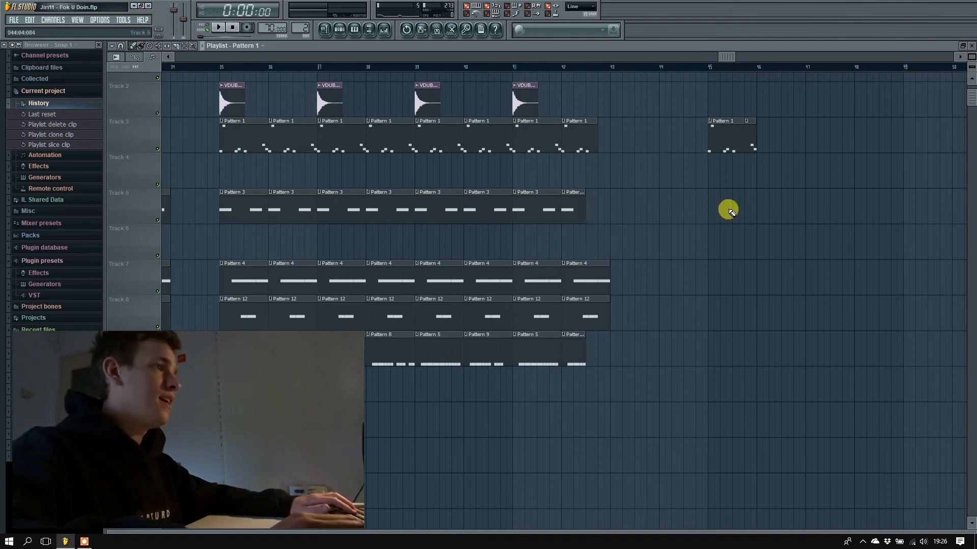
{"action": "right_click", "coordinate": [750, 143]}
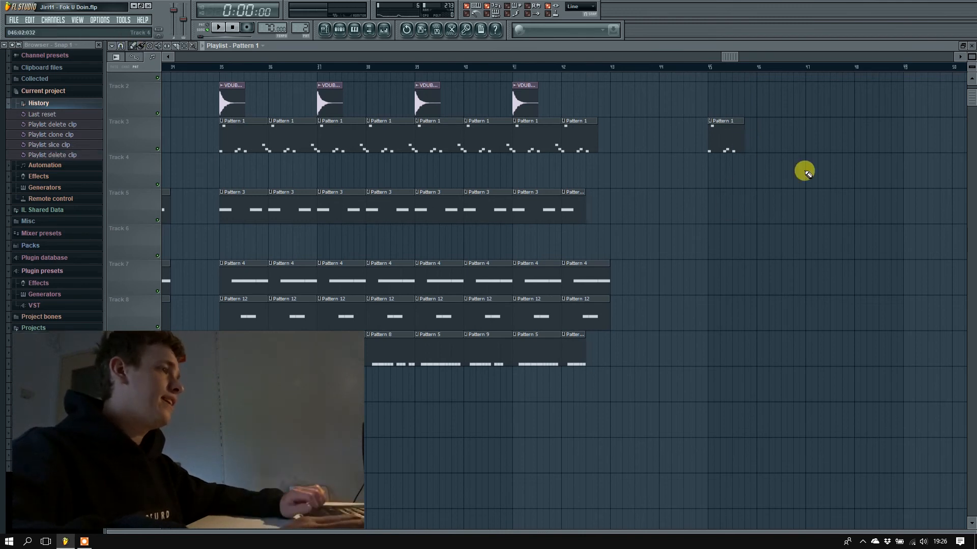
{"action": "left_click_drag", "start_coordinate": [708, 65], "coordinate": [757, 70]}
{"action": "key", "text": "space"}
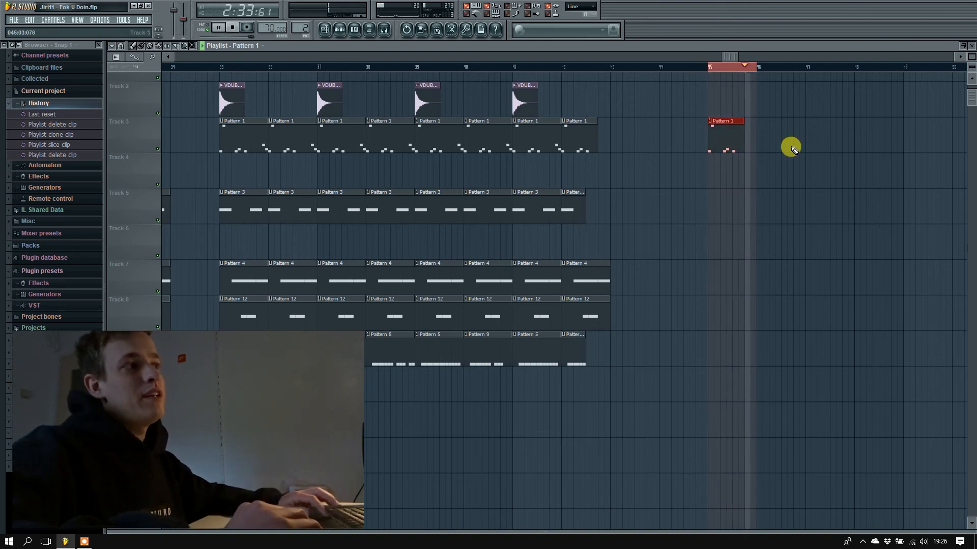
{"action": "key", "text": "space"}
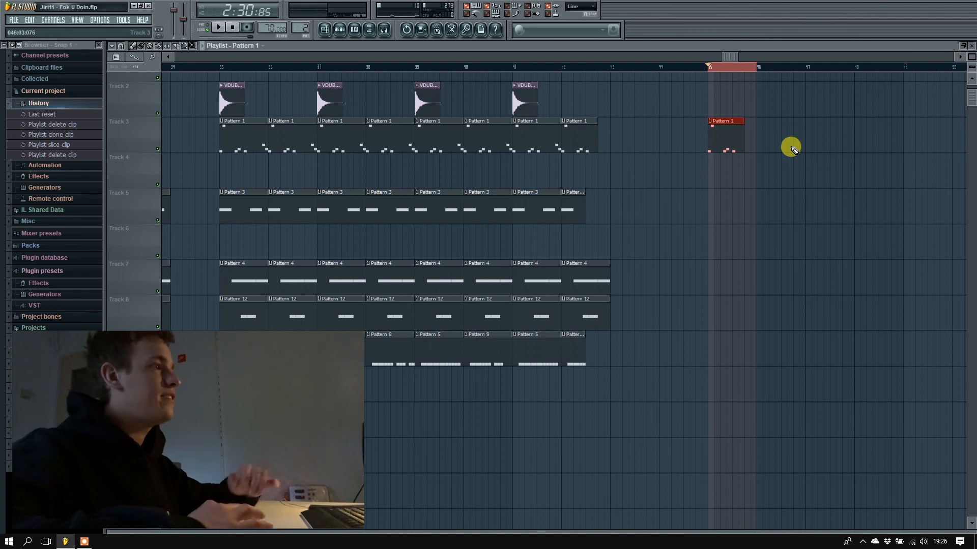
Extend the shortened Pattern 1 clip at bar 45 to the full bar, then delete it from Track 3 and clear the time selection.
{"action": "key", "text": "Delete"}
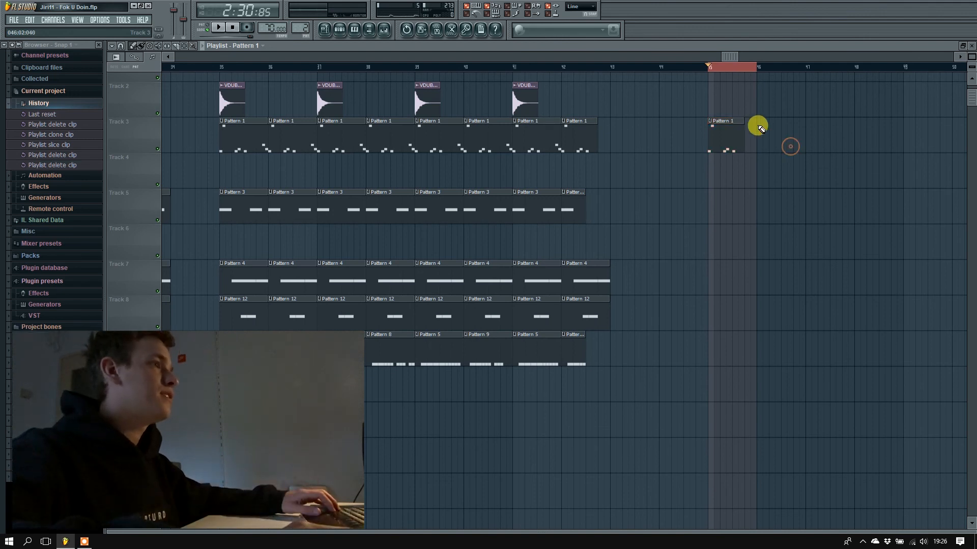
{"action": "left_click_drag", "start_coordinate": [744, 122], "coordinate": [756, 122]}
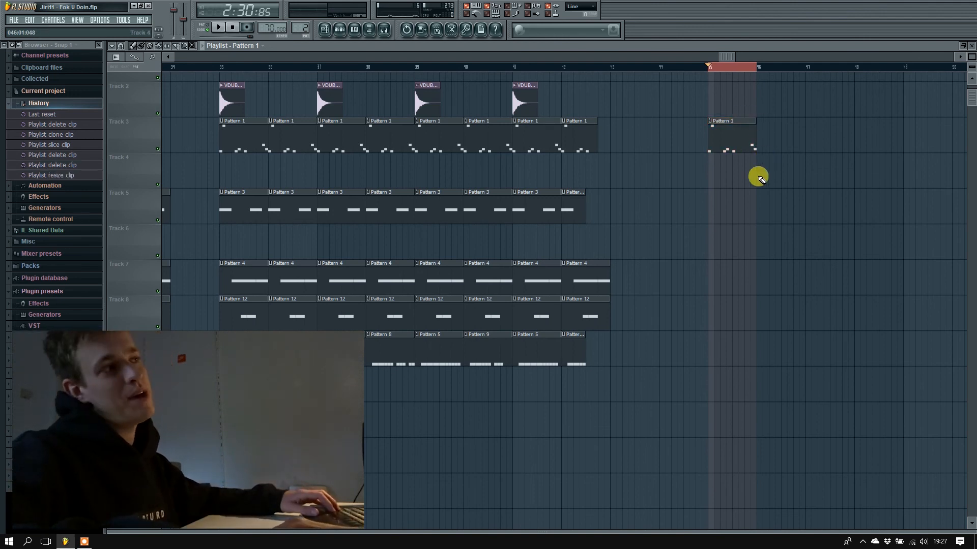
{"action": "right_click", "coordinate": [719, 124]}
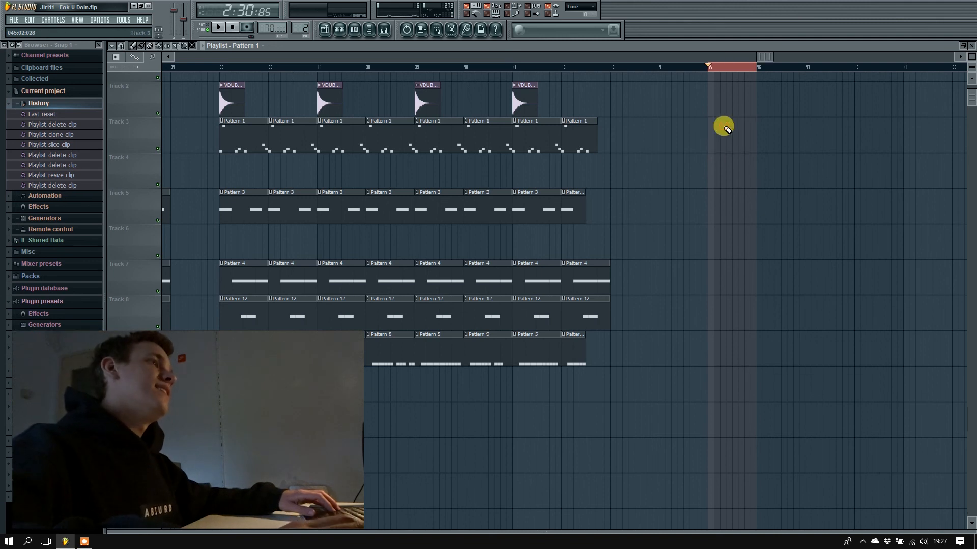
{"action": "left_click", "coordinate": [714, 68]}
{"action": "left_click_drag", "start_coordinate": [724, 57], "coordinate": [232, 37]}
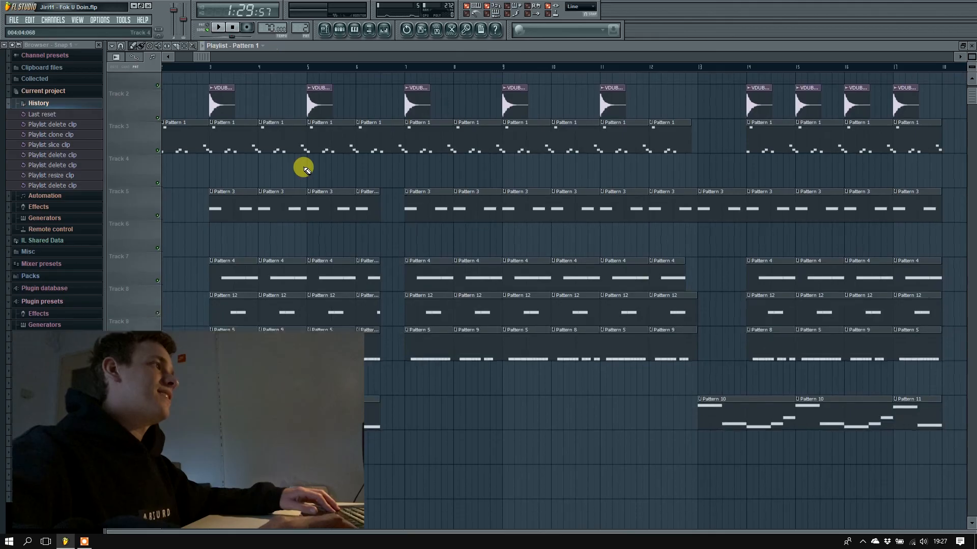